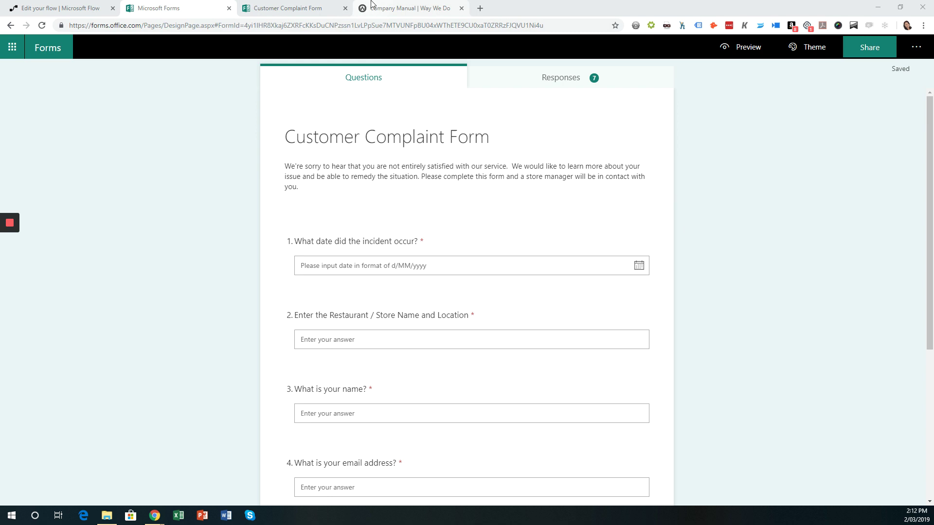
# Look through the Customer Complaint Form's questions down to Submit, then open the Way We Do checklist
pyautogui.click(293, 17)
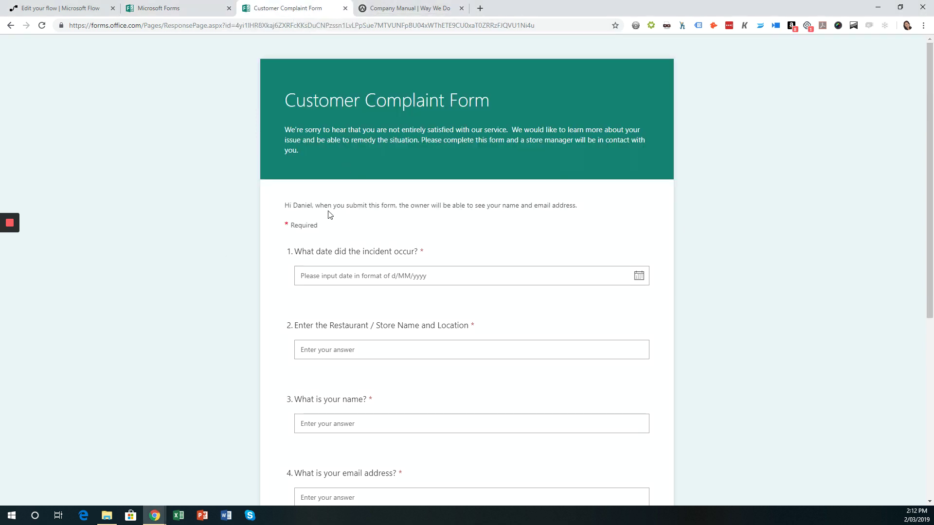
pyautogui.scroll(-2, 414, 228)
pyautogui.scroll(-6, 413, 227)
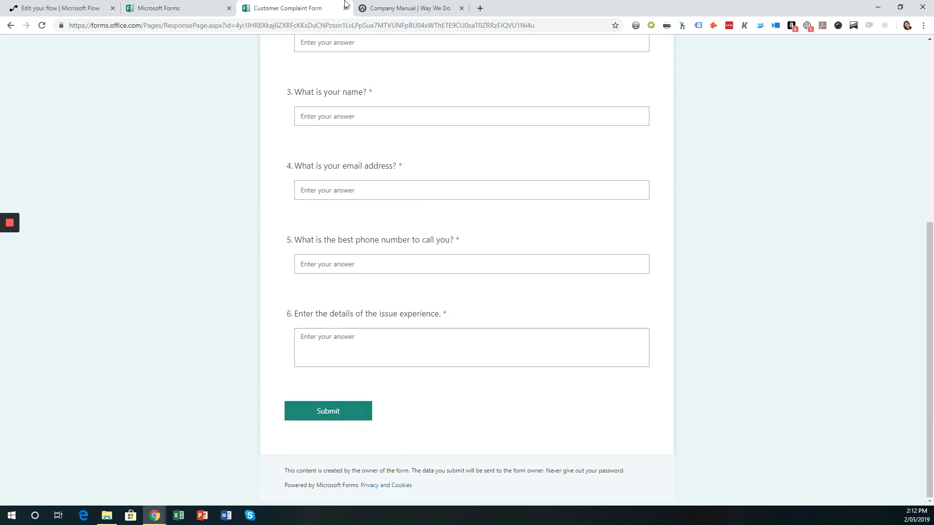
pyautogui.click(379, 8)
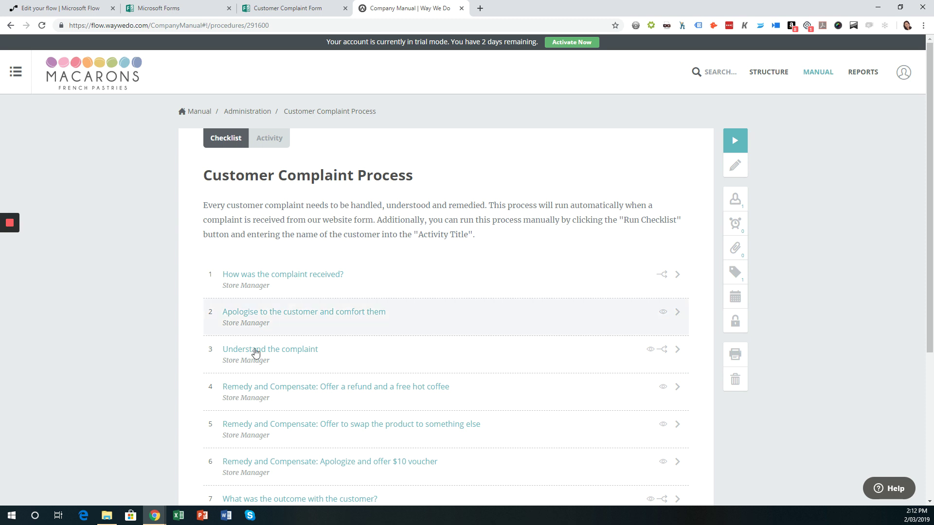
pyautogui.scroll(-2, 298, 290)
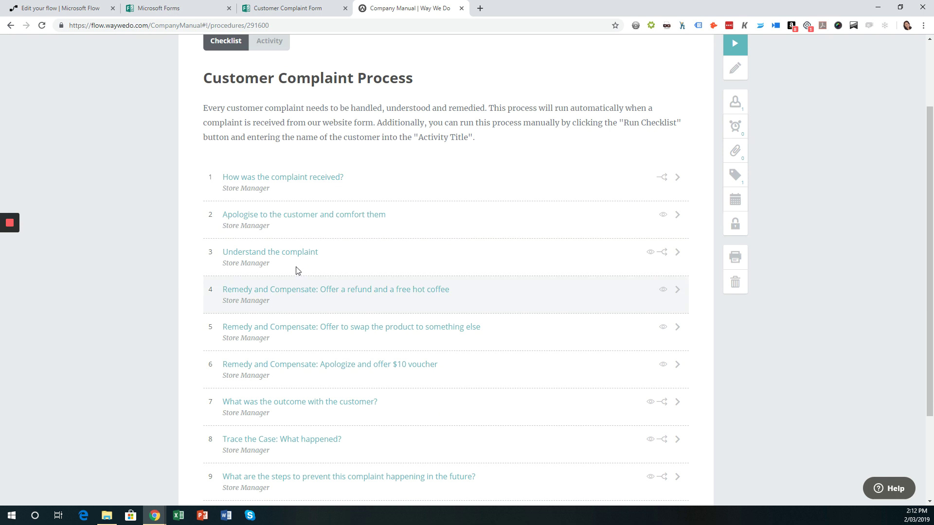
pyautogui.scroll(-3, 330, 308)
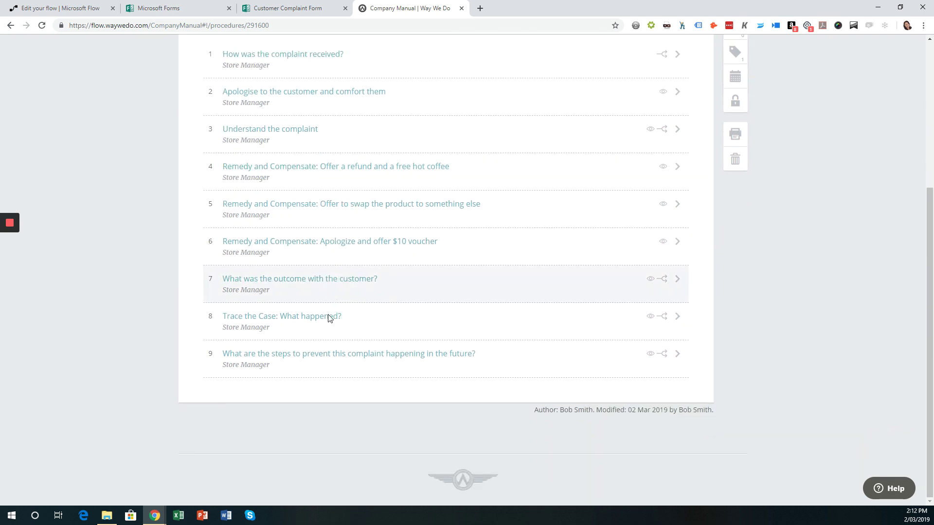
pyautogui.scroll(3, 316, 348)
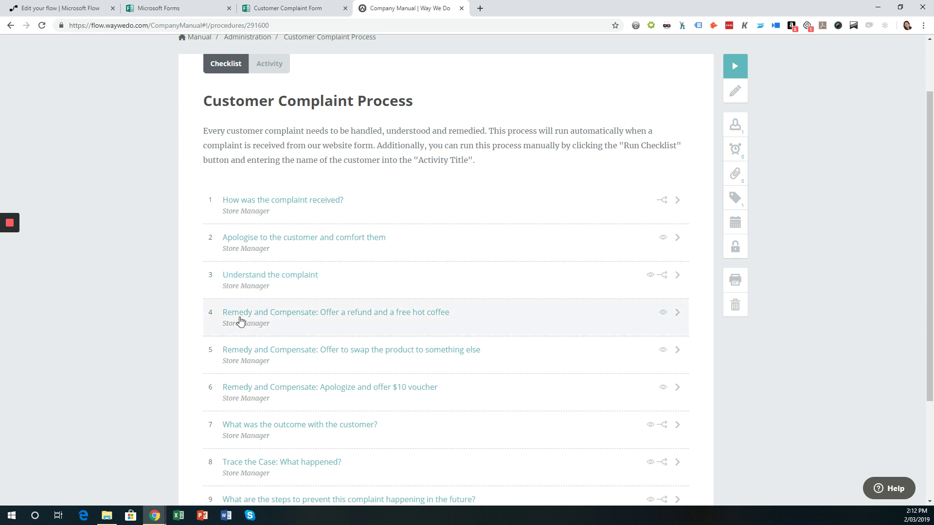
pyautogui.scroll(-3, 297, 317)
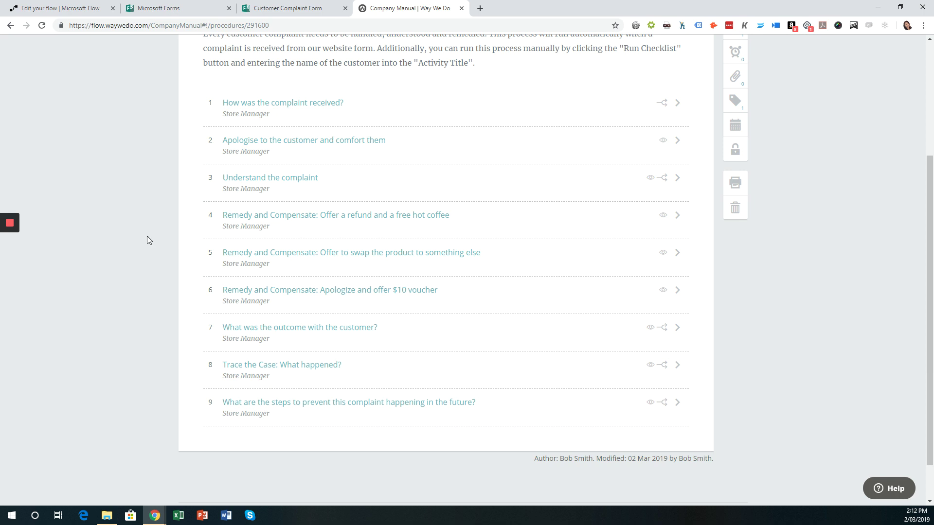
pyautogui.scroll(4, 146, 236)
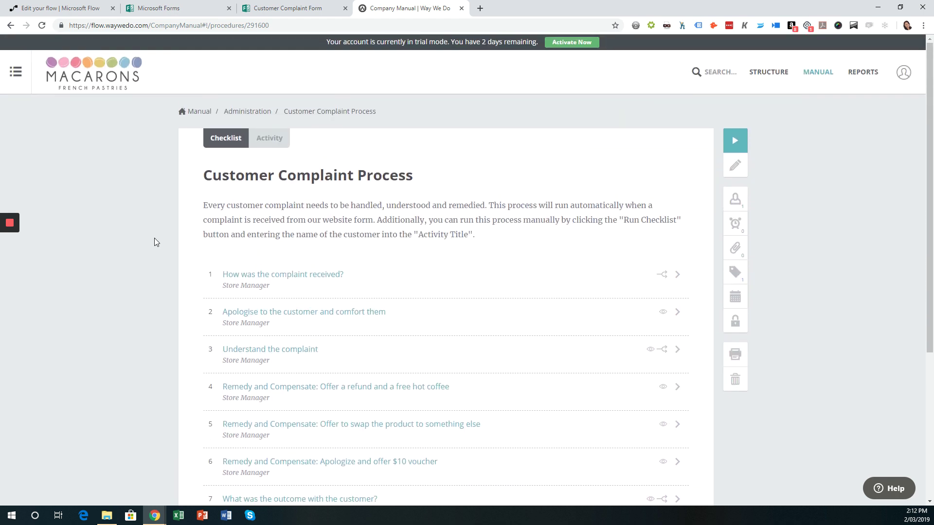
# Switch to the flow editor showing the Create Checklist Instance step
pyautogui.click(65, 10)
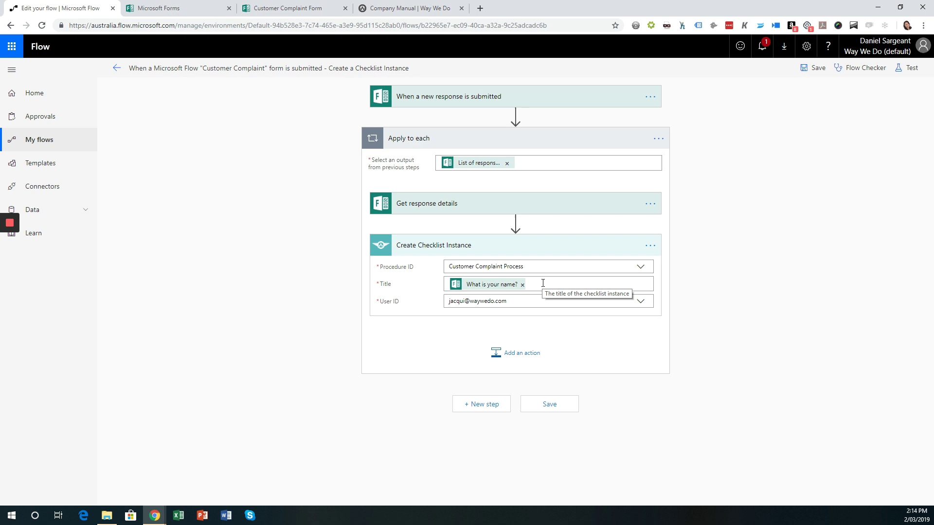
# Append ' -' and the form's Submission time to the checklist instance Title
pyautogui.click(543, 283)
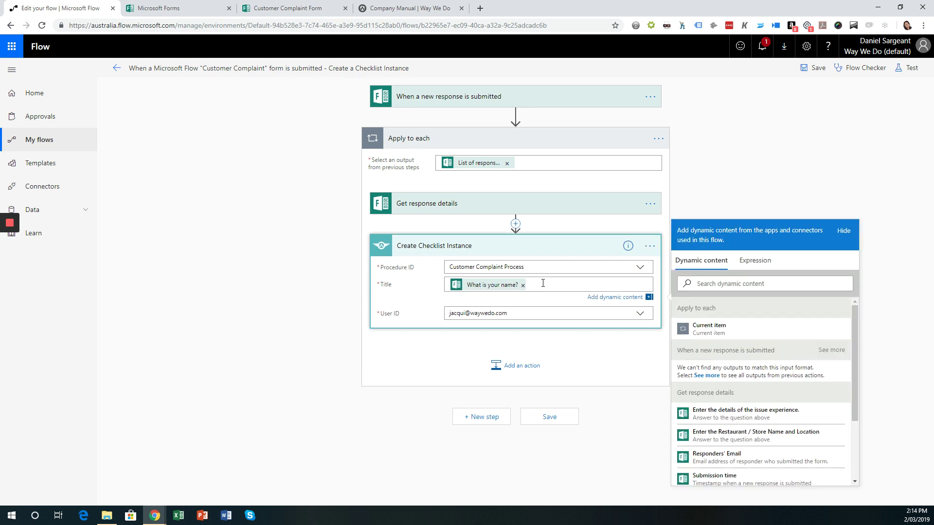
pyautogui.write('-')
pyautogui.scroll(-2, 778, 428)
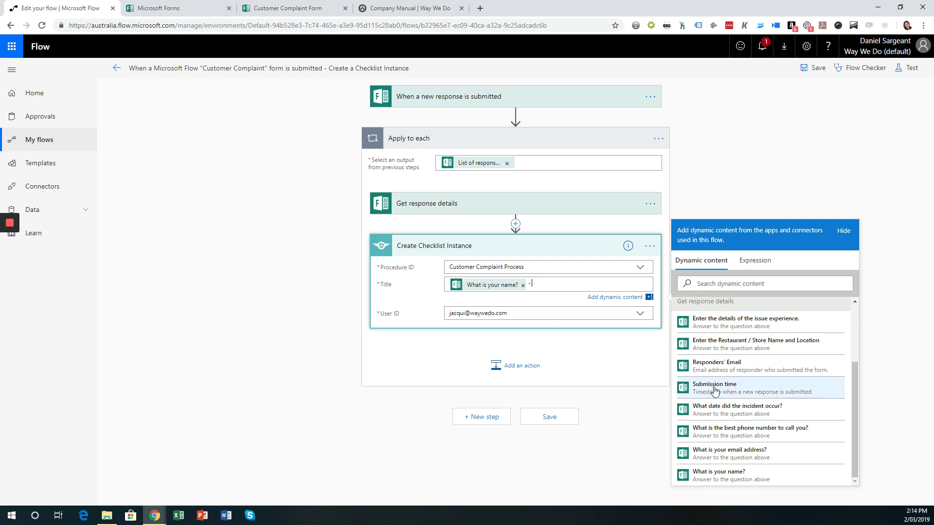
pyautogui.click(714, 387)
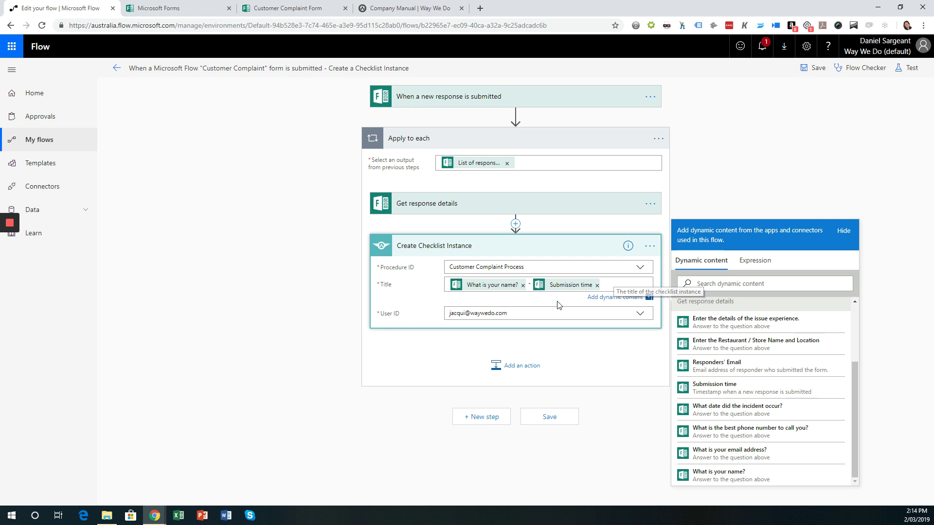
pyautogui.click(729, 173)
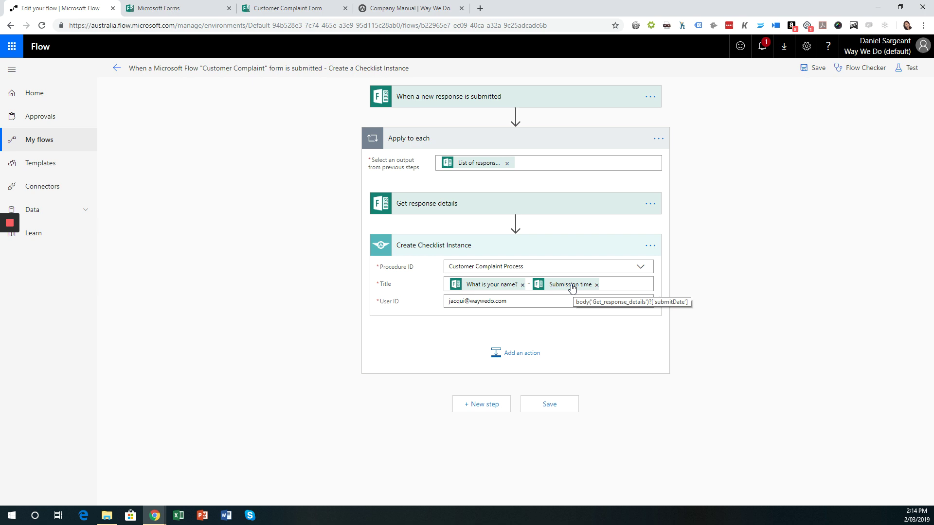
pyautogui.moveTo(513, 227)
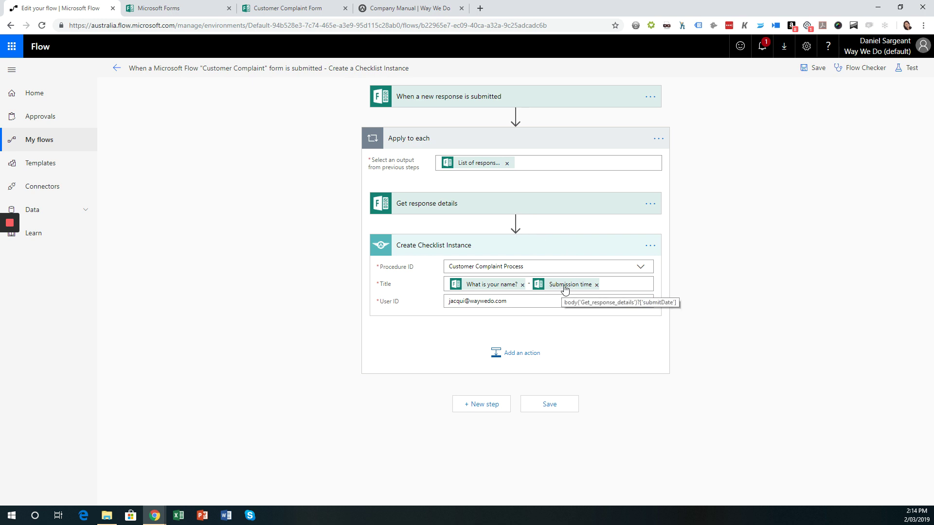
# Remove Submission time from the Title and add a Date Time 'Convert time zone' action after Get response details
pyautogui.click(597, 285)
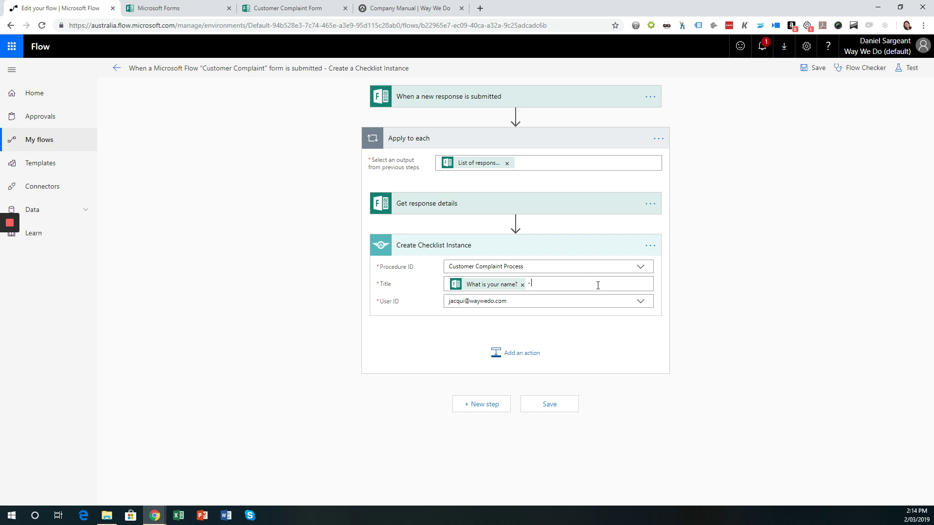
pyautogui.click(688, 184)
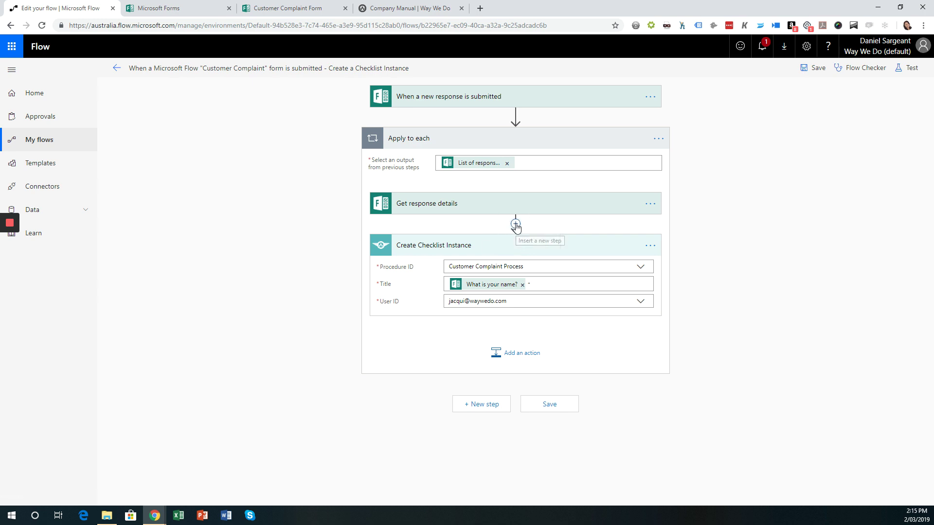
pyautogui.click(515, 225)
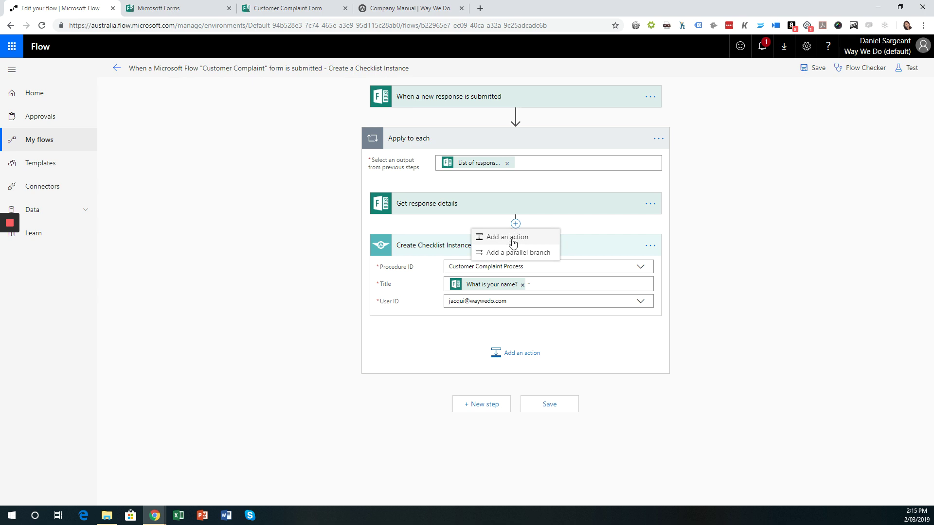
pyautogui.click(512, 243)
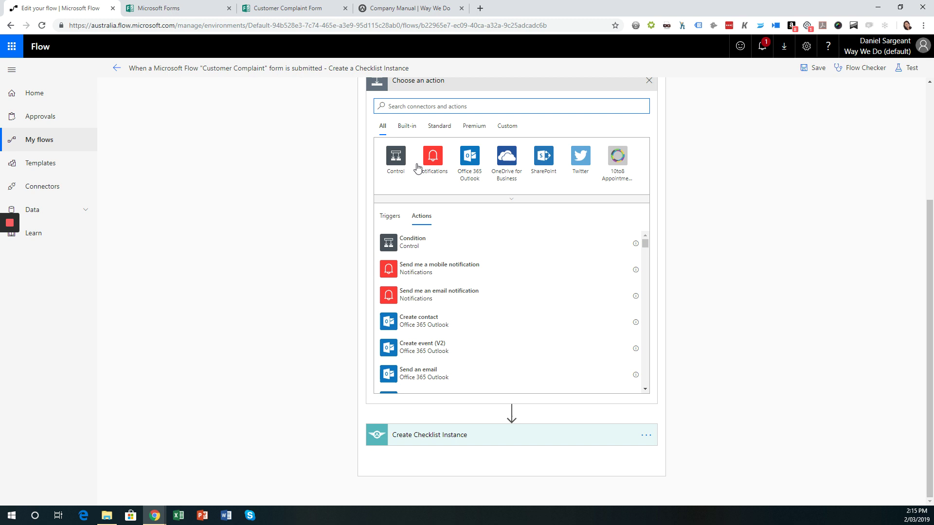
pyautogui.click(409, 126)
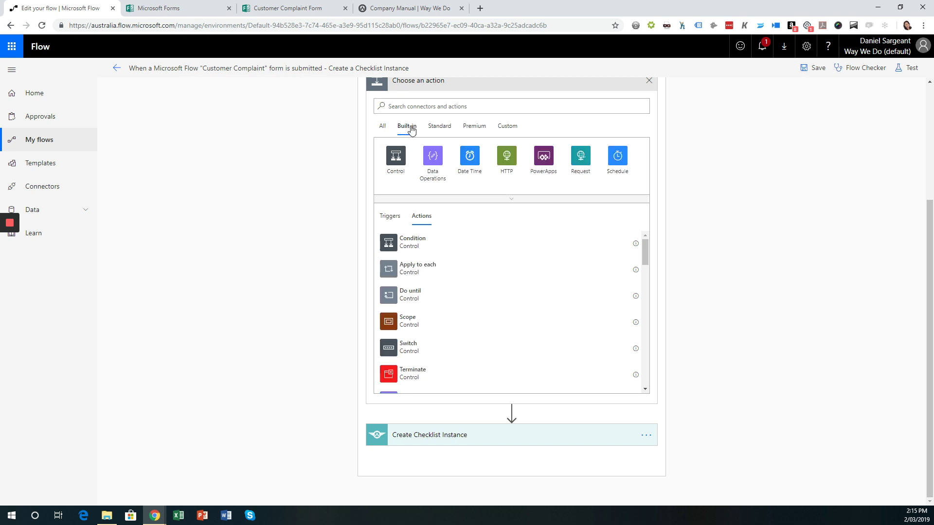
pyautogui.click(470, 159)
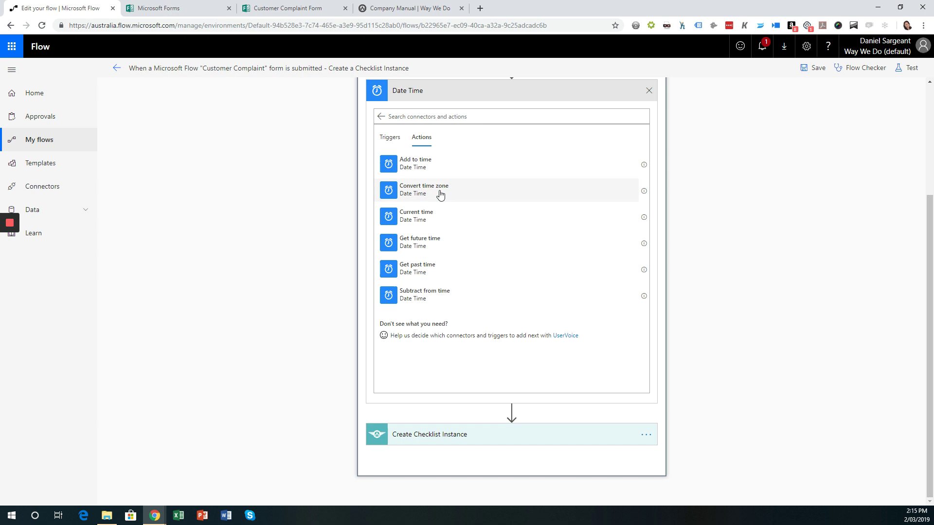
pyautogui.click(440, 193)
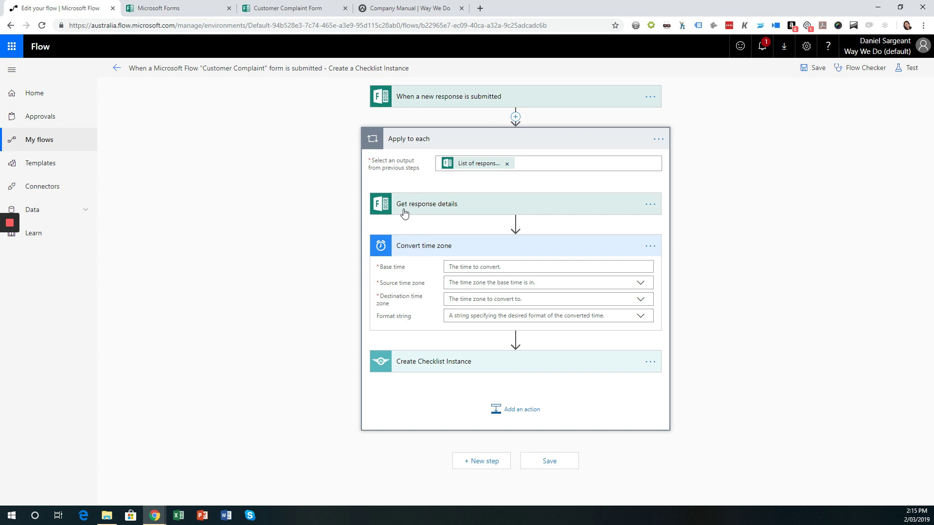
# Convert the Submission time from (UTC) Coordinated Universal Time to (UTC+10:00) Brisbane
pyautogui.click(502, 267)
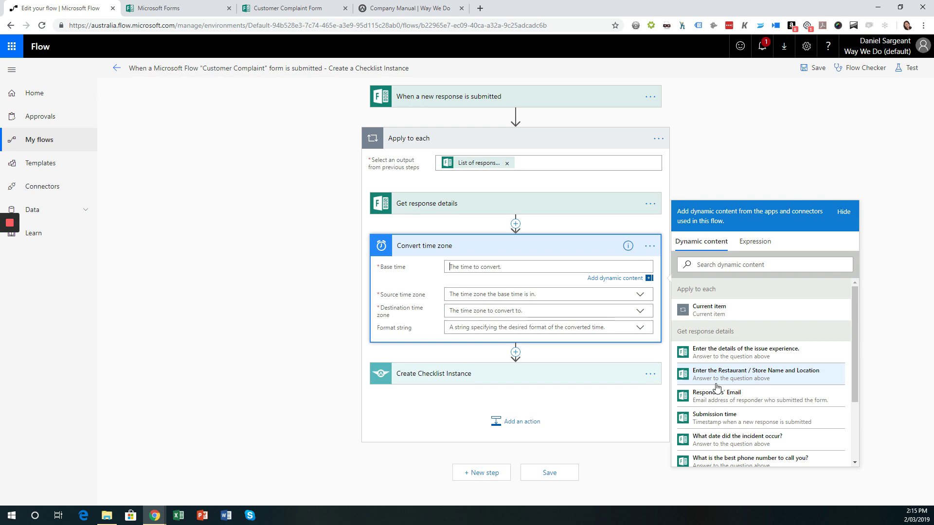
pyautogui.click(713, 417)
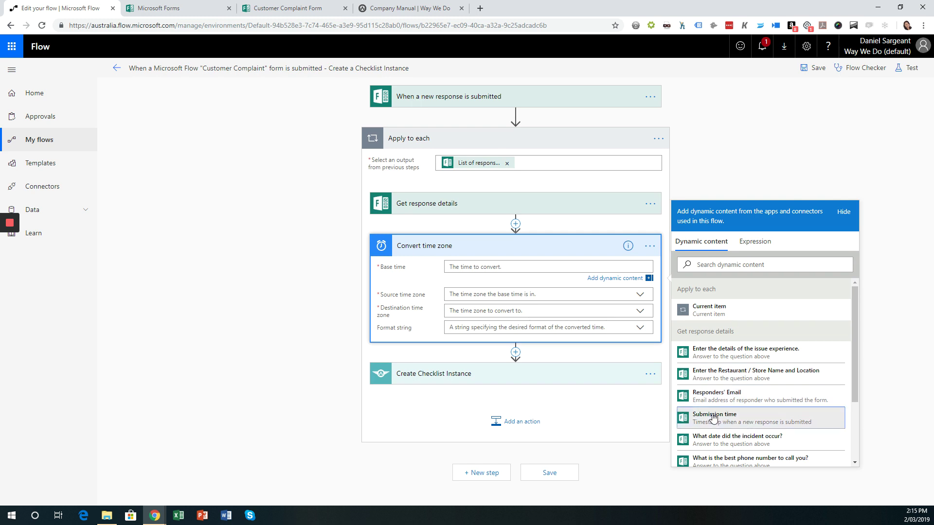
pyautogui.click(507, 298)
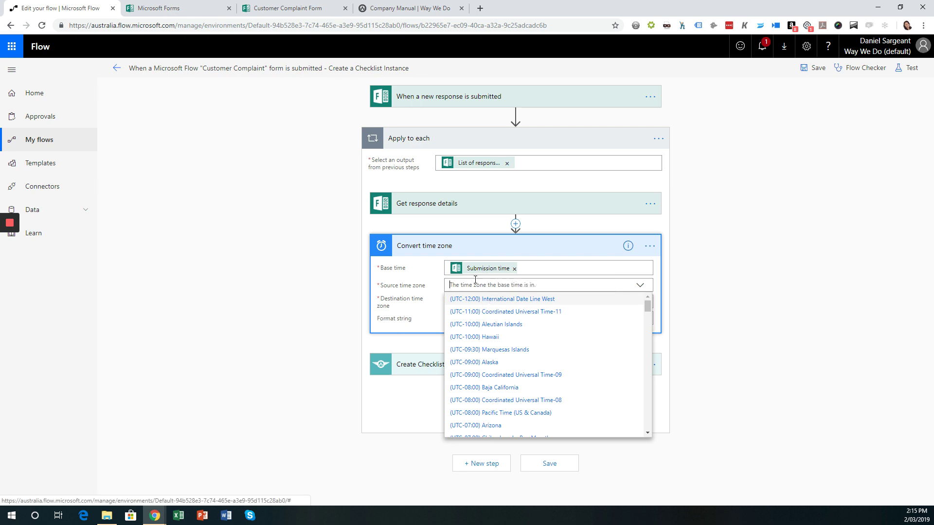
pyautogui.scroll(-3, 492, 341)
pyautogui.scroll(-6, 492, 363)
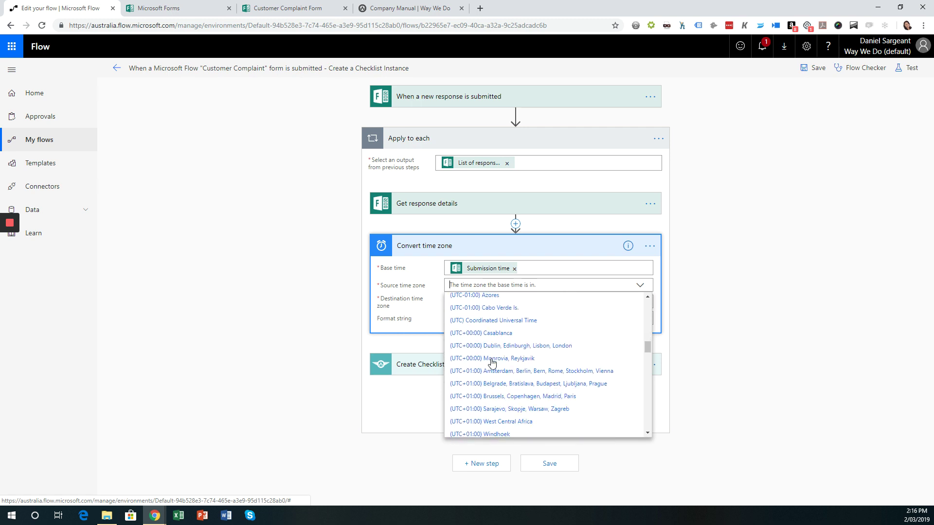
pyautogui.click(494, 320)
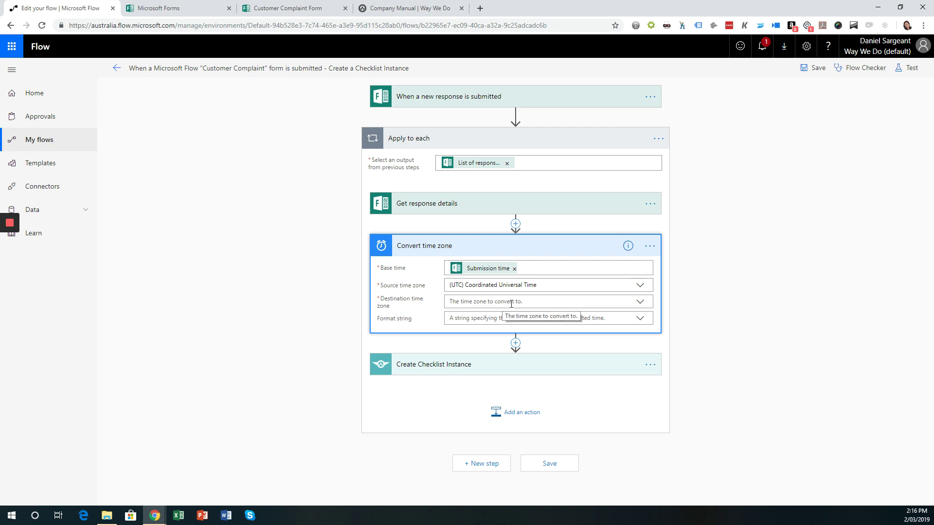
pyautogui.click(511, 302)
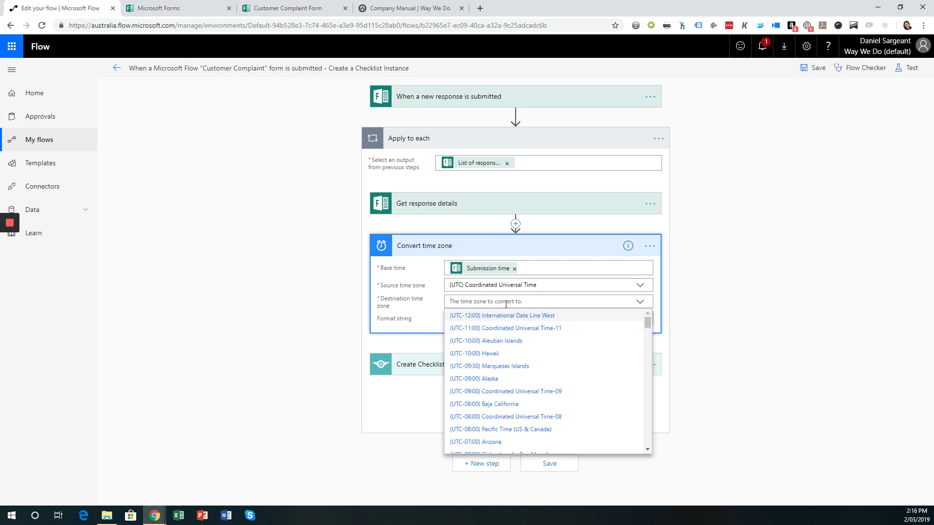
pyautogui.scroll(-7, 515, 395)
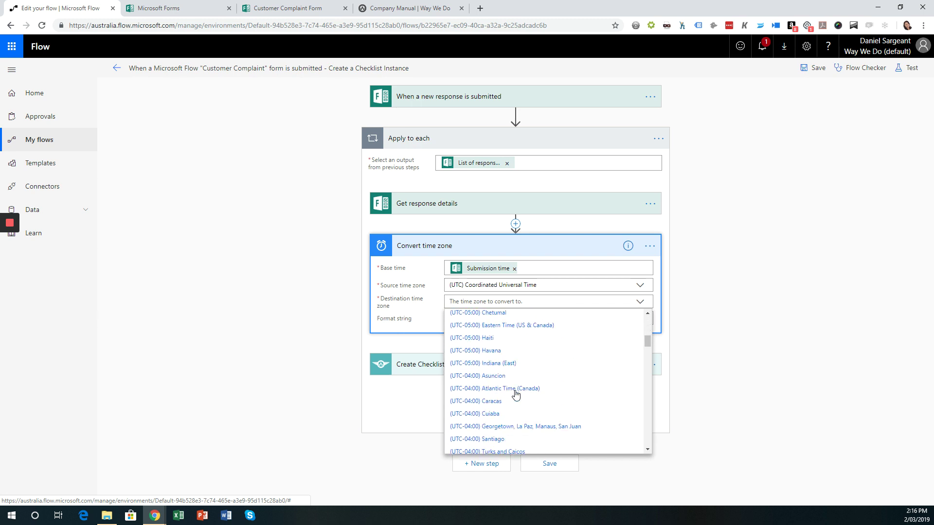
pyautogui.scroll(-15, 516, 395)
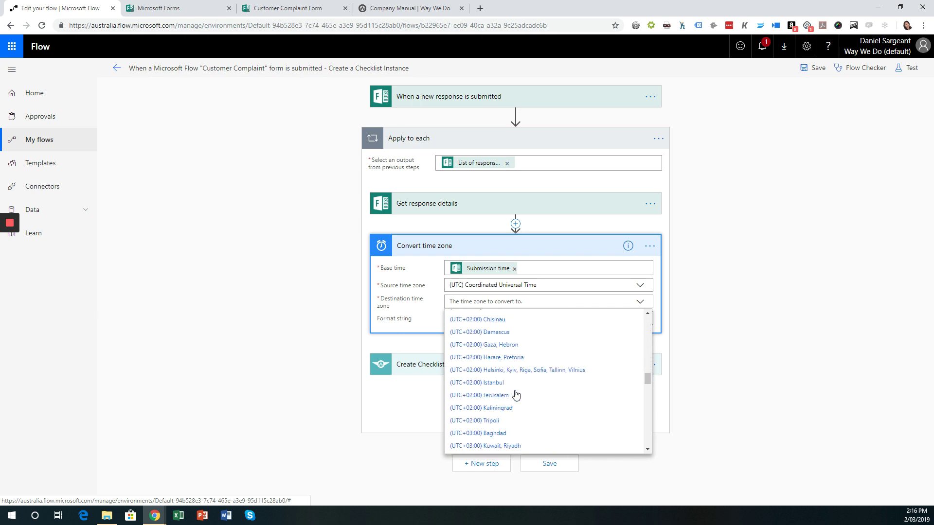
pyautogui.scroll(-10, 515, 394)
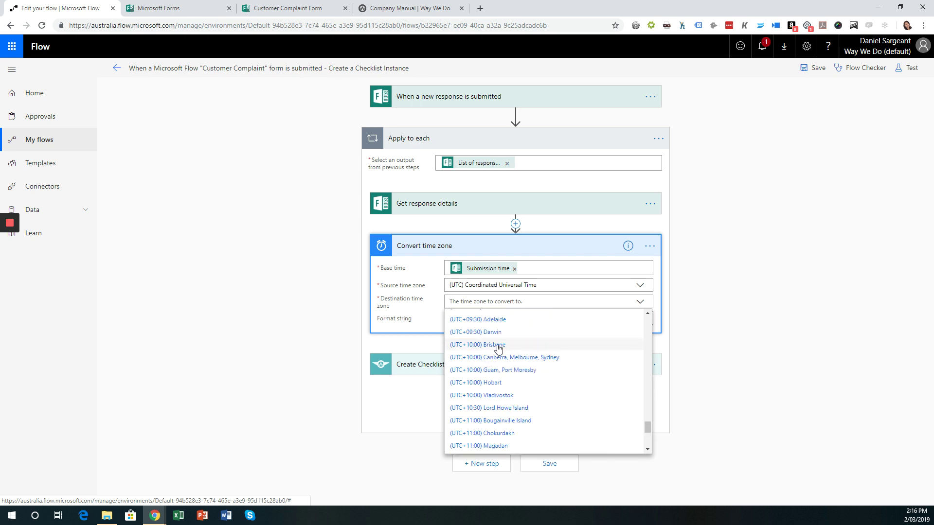
pyautogui.click(497, 347)
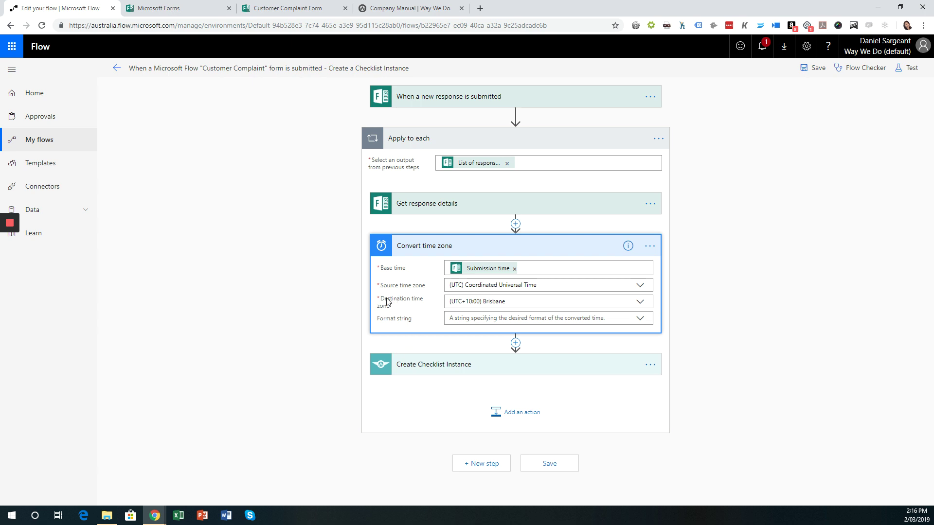
# Set the Convert time zone format string to 'Full date/time pattern (short time) [f]'
pyautogui.click(481, 318)
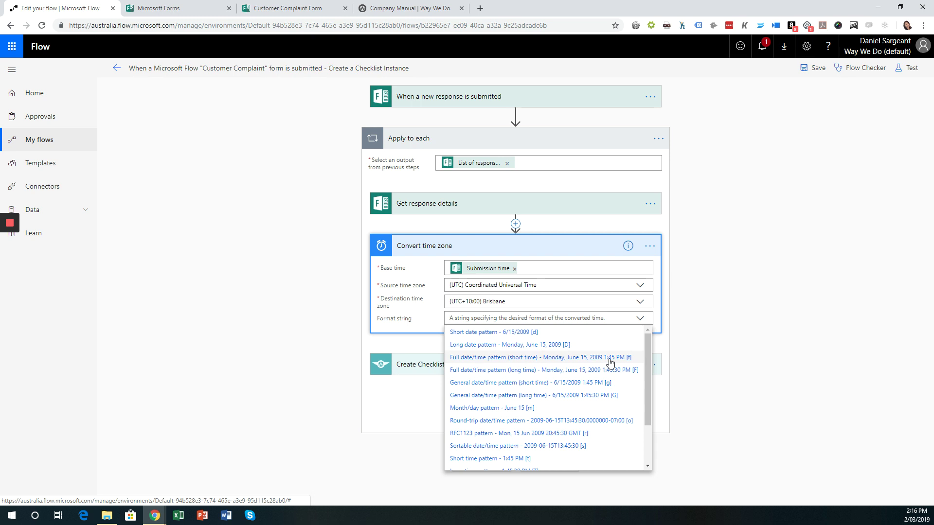
pyautogui.click(526, 358)
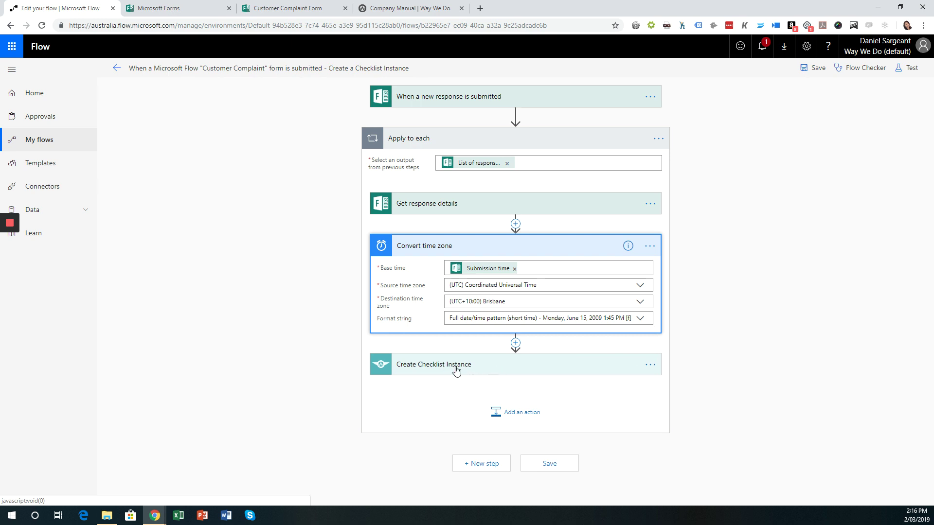
# Add Converted time after the name and dash in the checklist Title, then save the flow
pyautogui.click(479, 368)
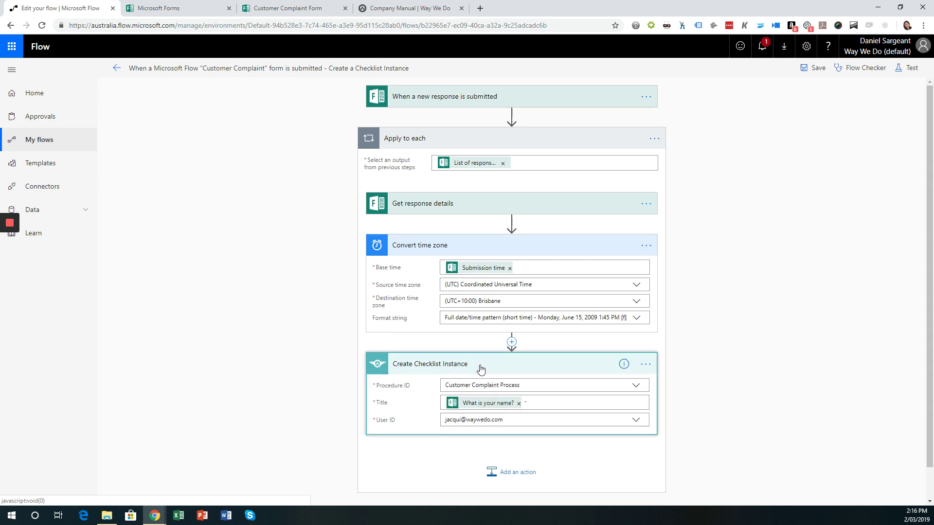
pyautogui.click(547, 403)
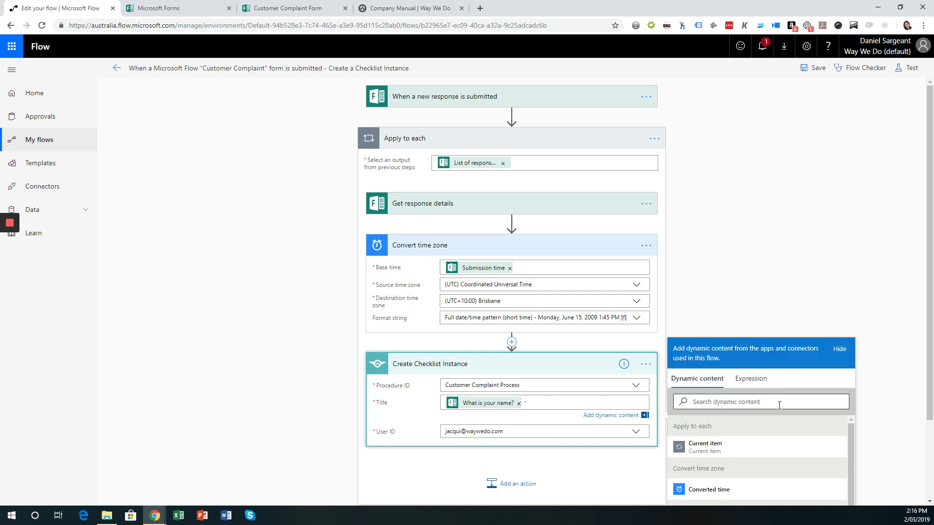
pyautogui.scroll(-2, 730, 379)
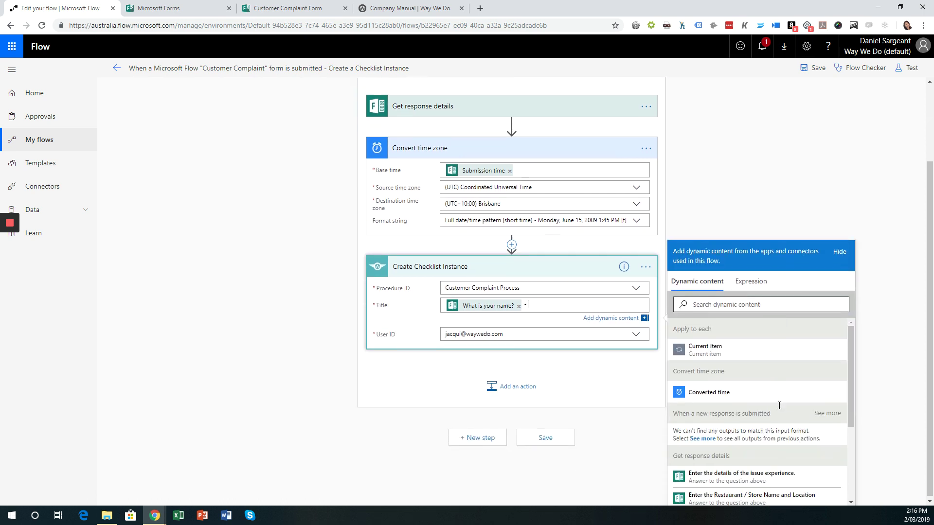
pyautogui.click(708, 397)
pyautogui.click(723, 220)
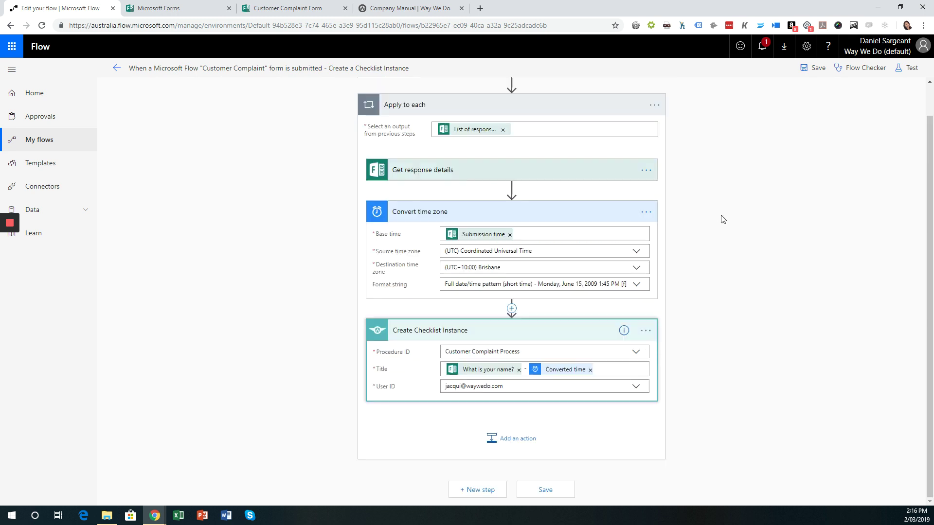
pyautogui.scroll(1, 704, 269)
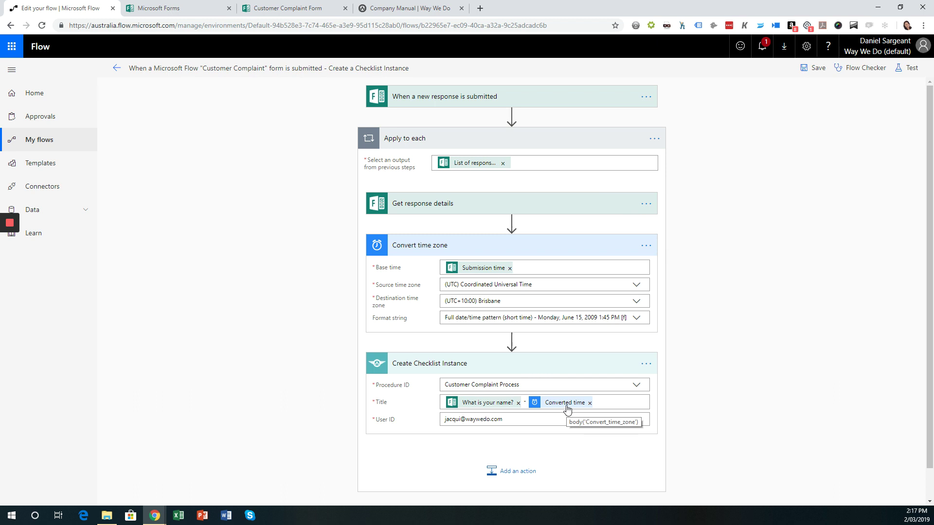
pyautogui.click(813, 73)
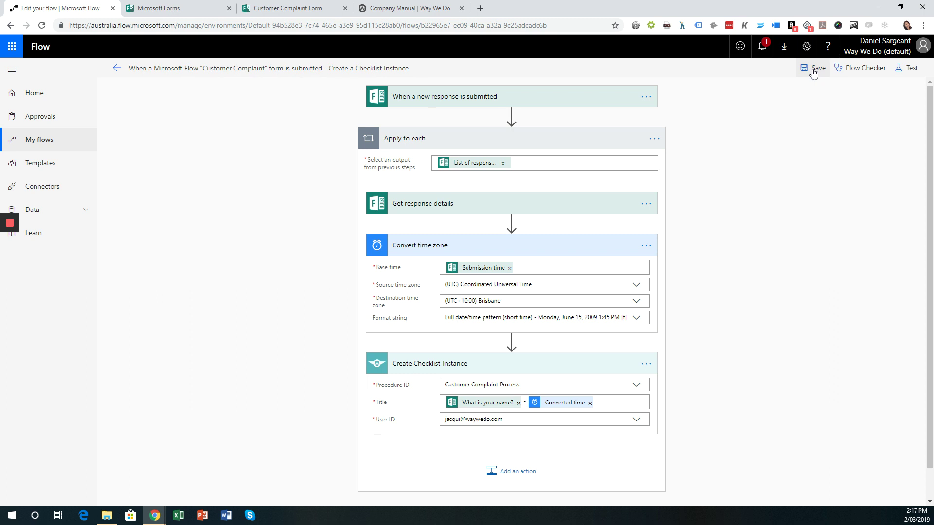
# Save and test the flow, choosing to perform the trigger action manually
pyautogui.click(908, 72)
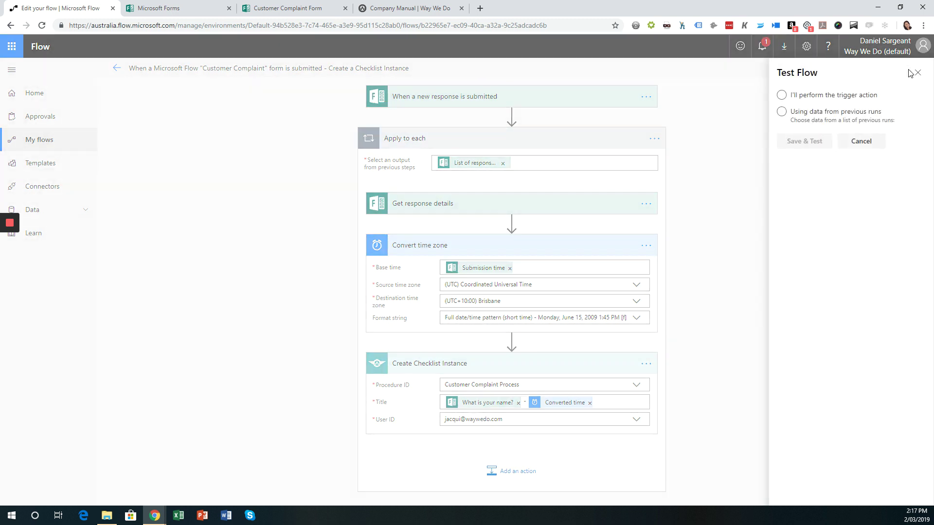
pyautogui.click(796, 99)
pyautogui.click(800, 144)
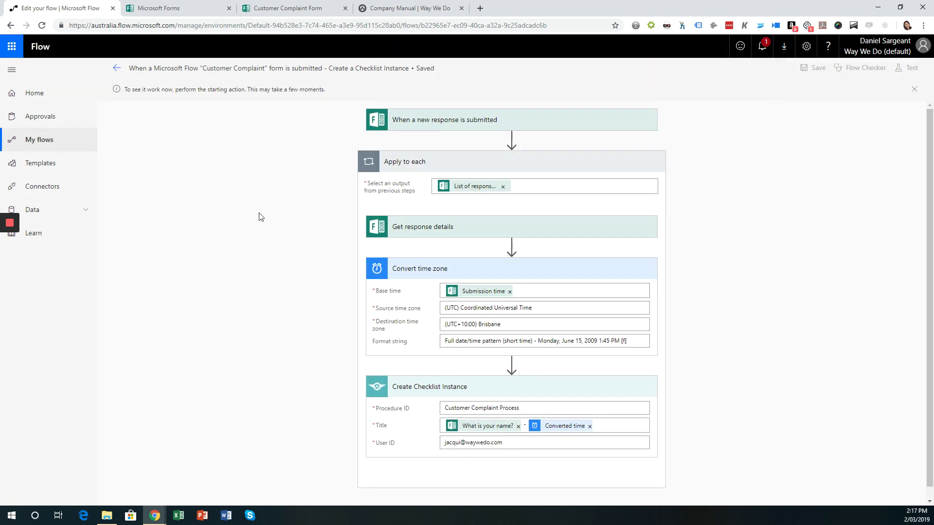
# In the complaint form, set the incident date to 2 March 2019 and the store to 'Greenslop'
pyautogui.click(271, 8)
pyautogui.scroll(6, 305, 229)
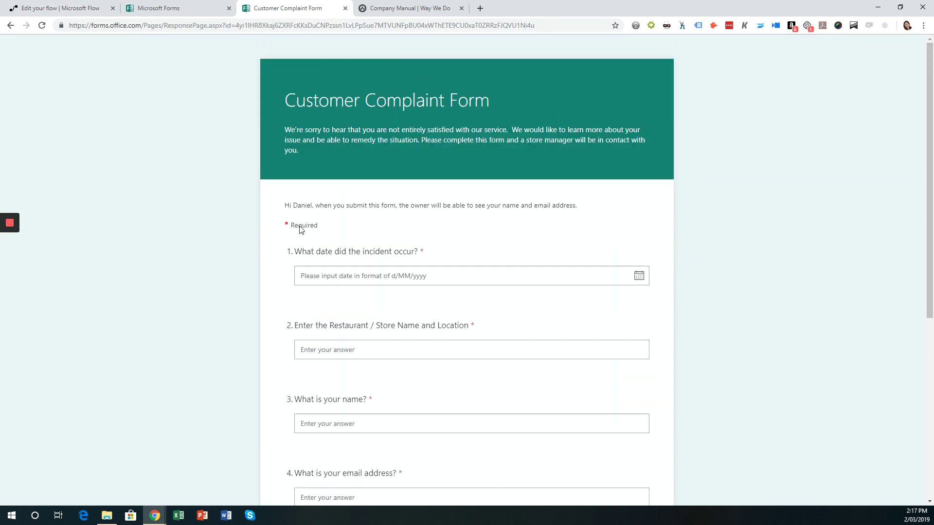
pyautogui.click(379, 276)
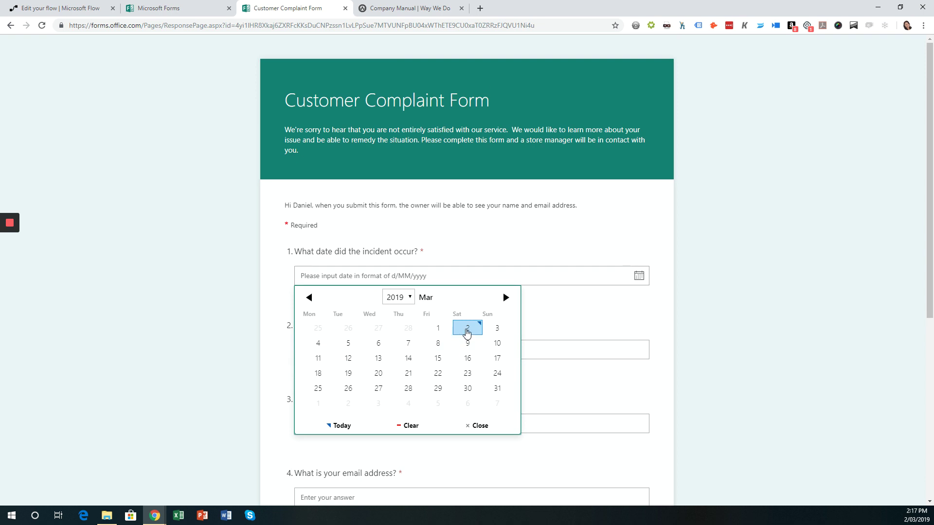
pyautogui.click(467, 331)
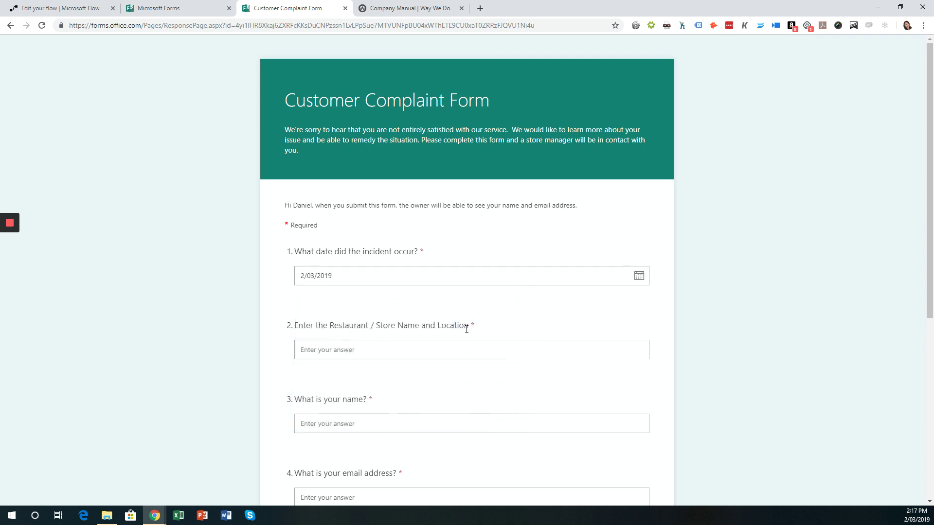
pyautogui.click(320, 353)
pyautogui.write('Green')
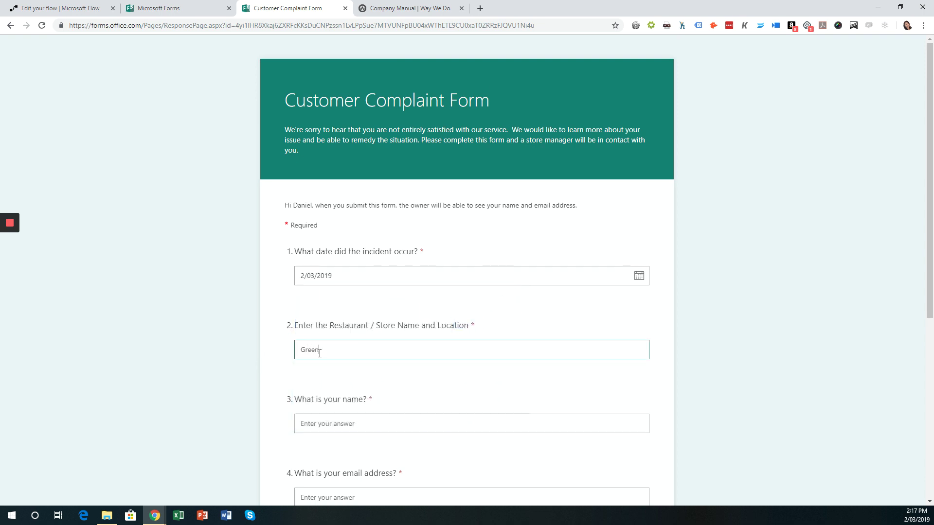
pyautogui.write('slopes')
pyautogui.scroll(-4, 396, 398)
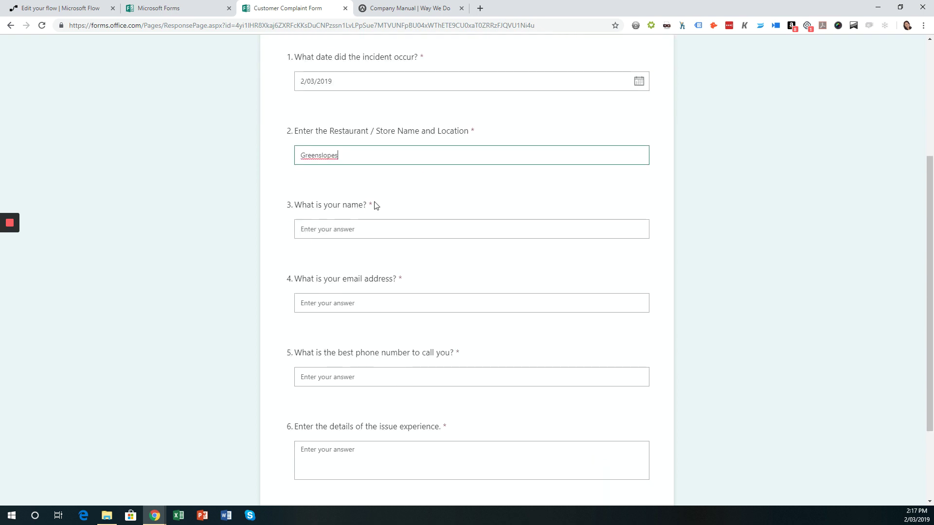
# Enter the customer's name, e-mail address and phone number
pyautogui.click(372, 228)
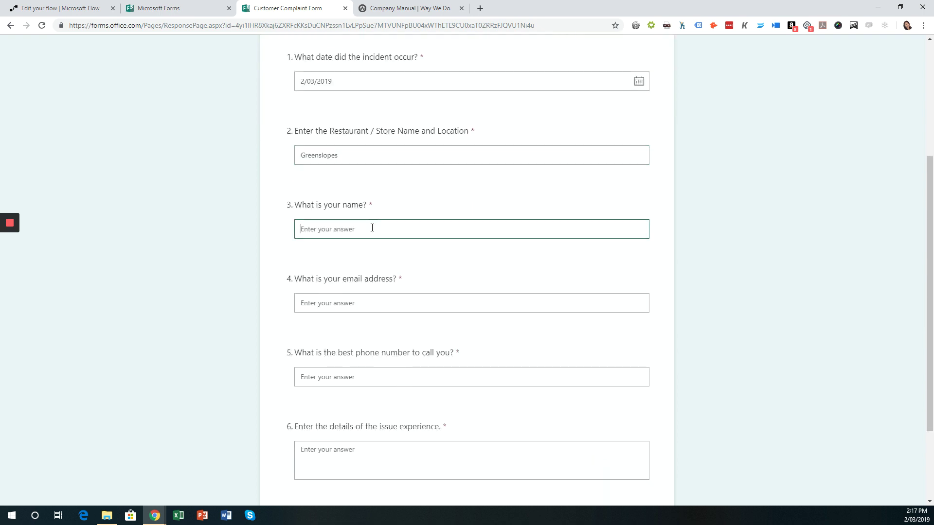
pyautogui.write('Mary Smith')
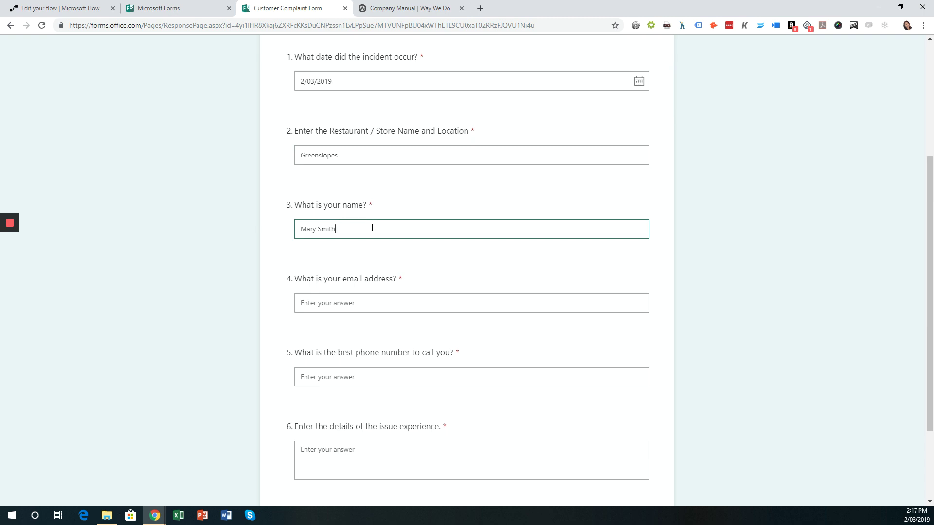
pyautogui.click(331, 303)
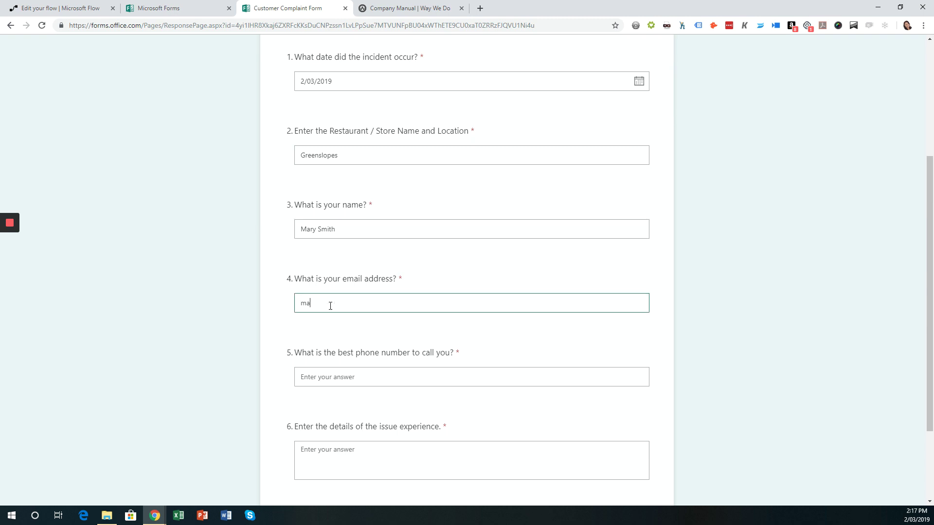
pyautogui.click(340, 377)
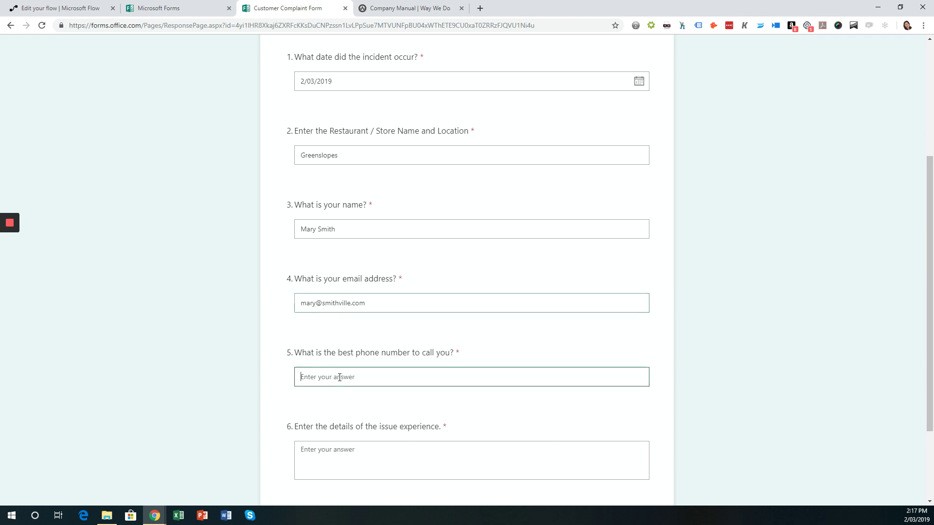
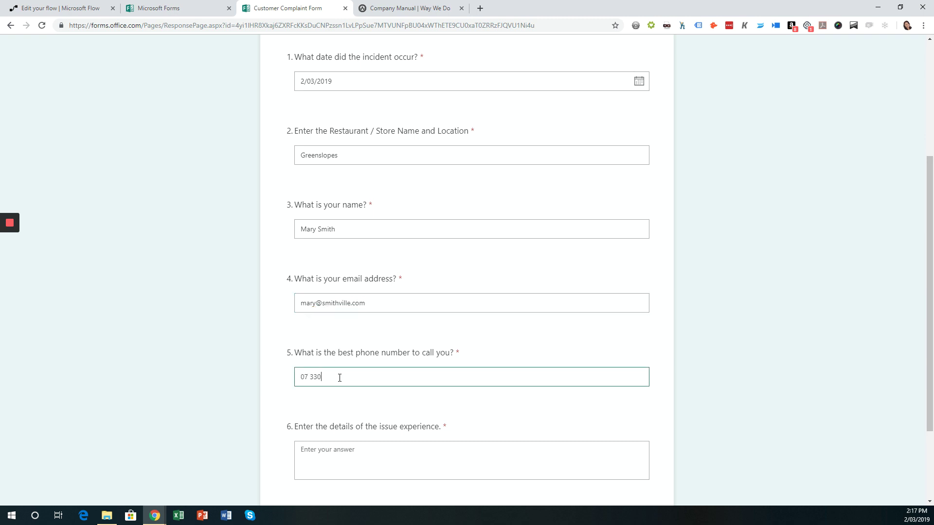
# Describe the issue 'I asked for decaf, but I received a…', submit, and start another response
pyautogui.scroll(-2, 339, 378)
pyautogui.click(362, 348)
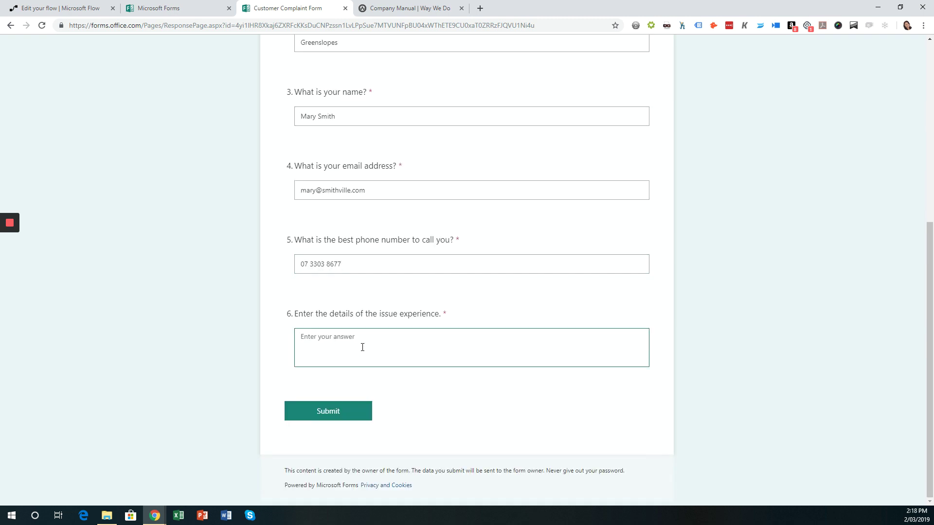
pyautogui.write('I asked for decaf, but I received a caffeinated coffee!!!!')
pyautogui.click(311, 413)
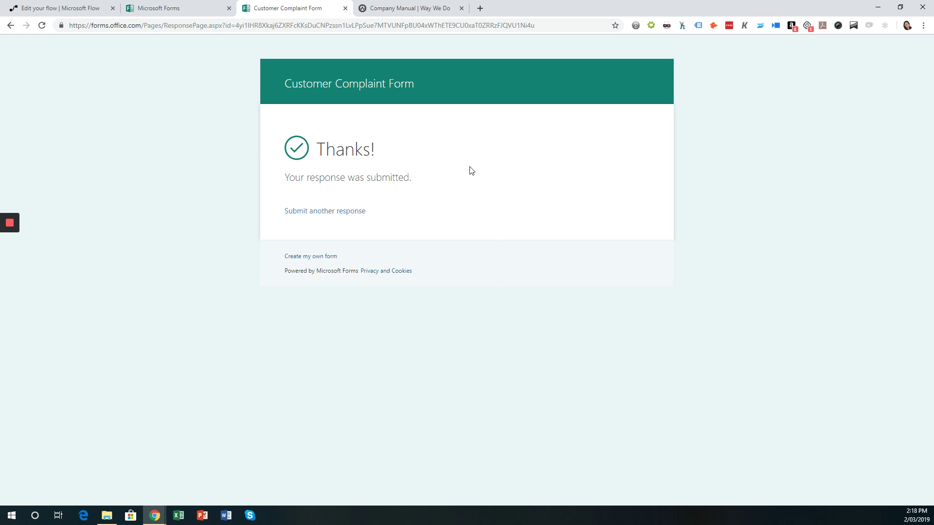
pyautogui.click(346, 214)
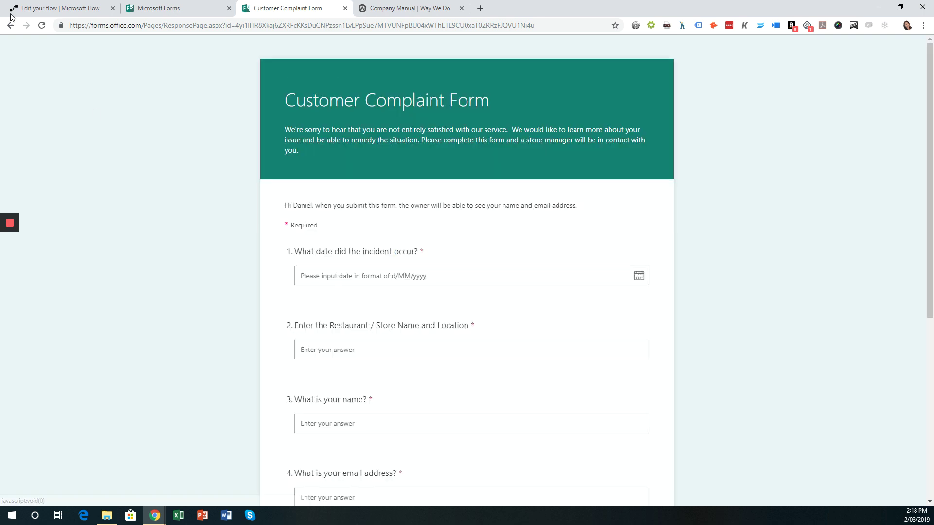
# Open Run History and watch the run succeed through Create Checklist Instance
pyautogui.click(49, 9)
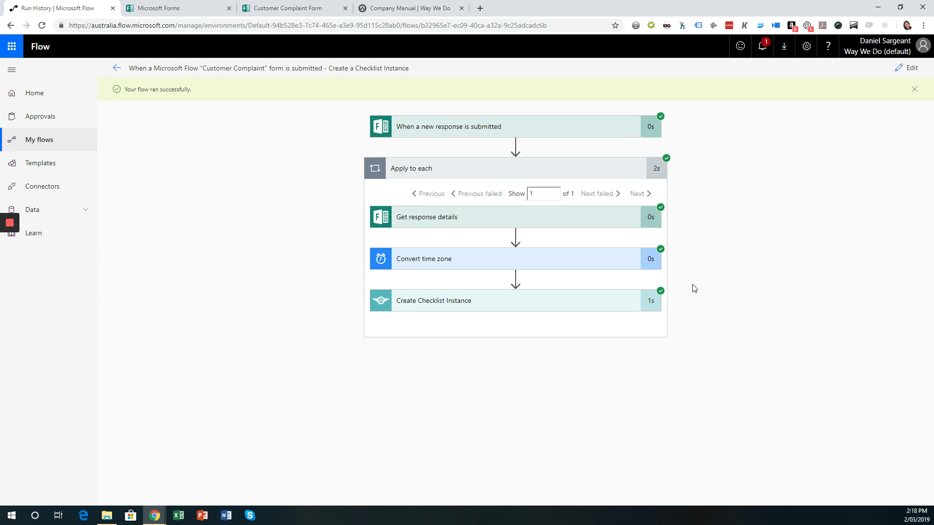
# Open the Way We Do dashboard showing the new Customer Complaint Process checklist titled with the customer's name and 2:18 PM
pyautogui.click(375, 9)
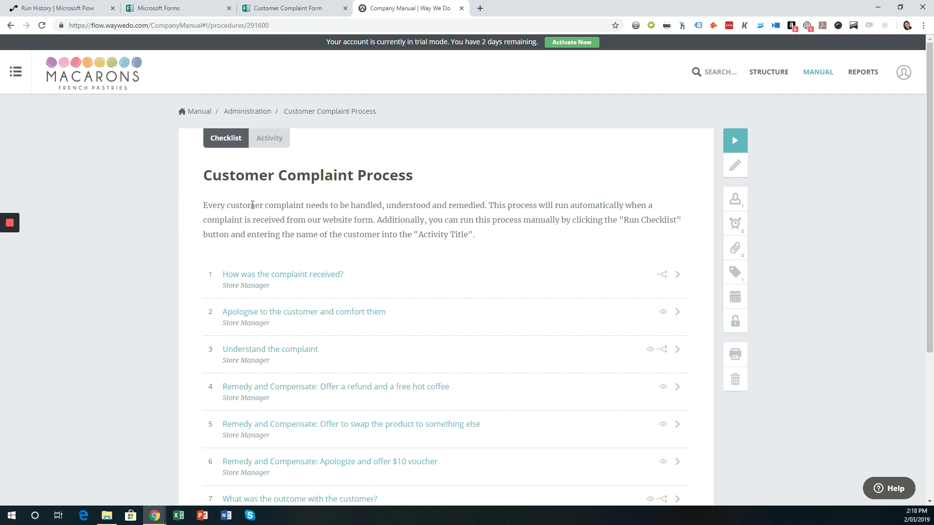
pyautogui.click(97, 71)
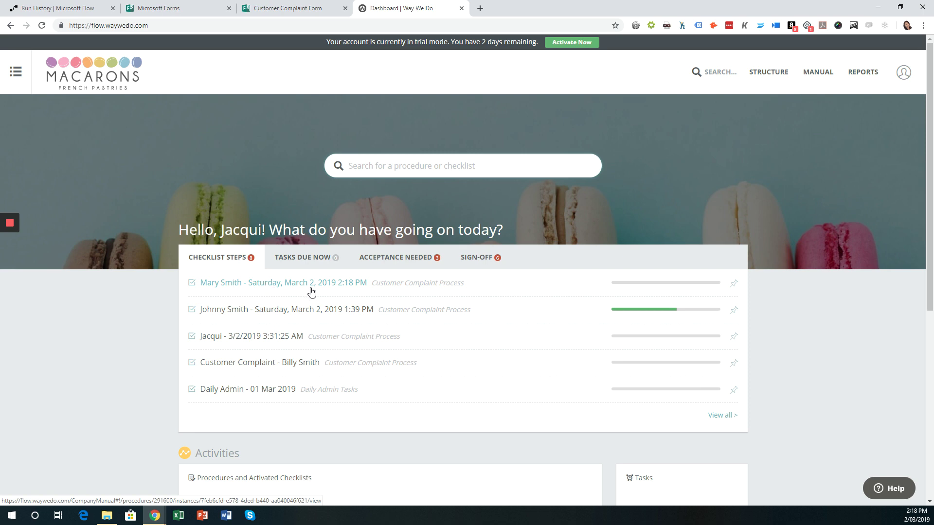
# Open the customer's new checklist run, clear its title text, and record the complaint as received From Website
pyautogui.click(273, 286)
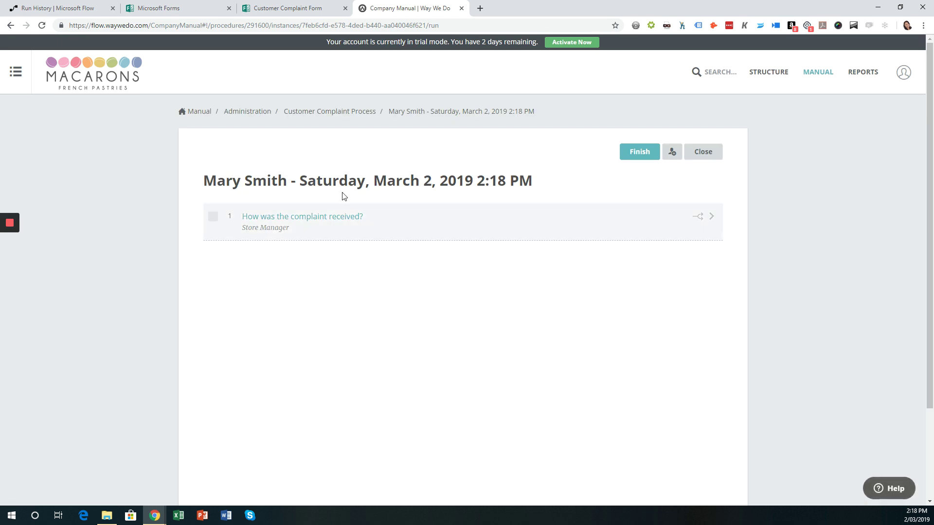
pyautogui.moveTo(217, 178); pyautogui.dragTo(451, 173)
pyautogui.click(463, 182)
pyautogui.click(713, 217)
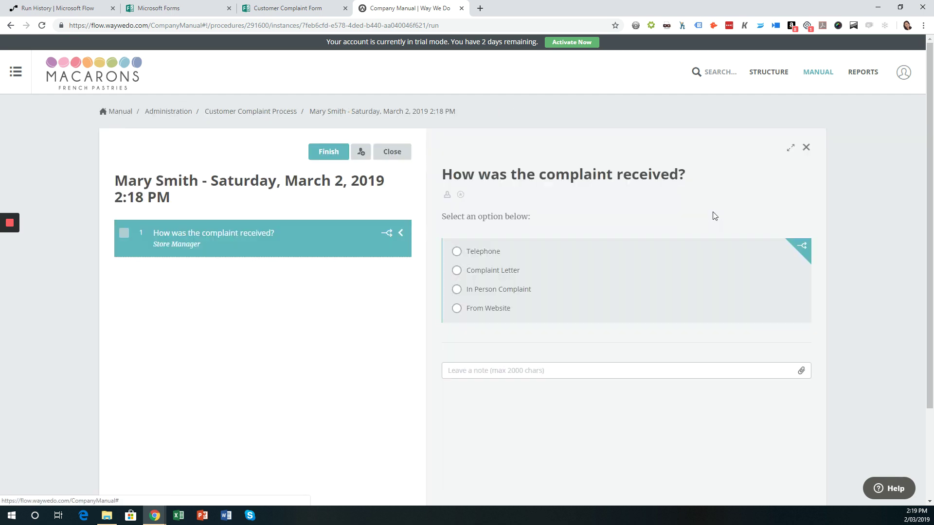
pyautogui.click(457, 309)
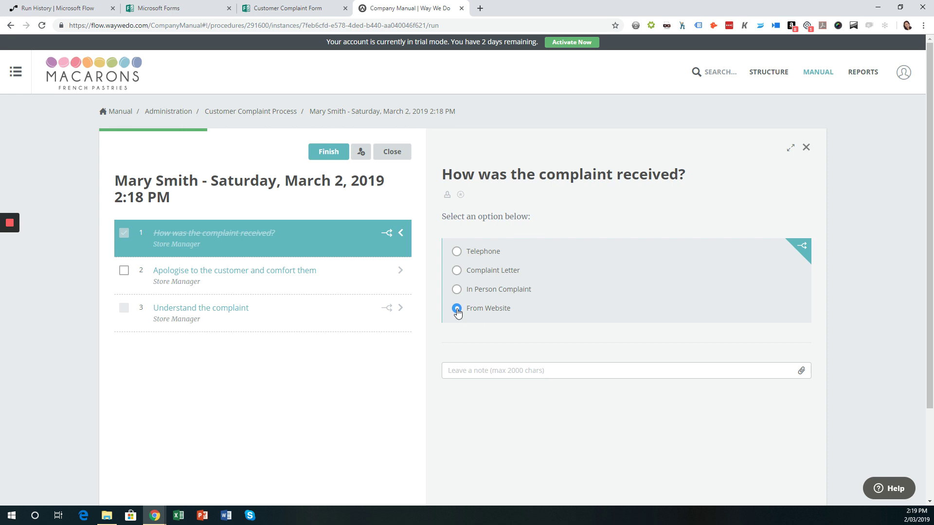
# Mark the apology step done and post the note 'jajsd;lk' on it
pyautogui.click(402, 271)
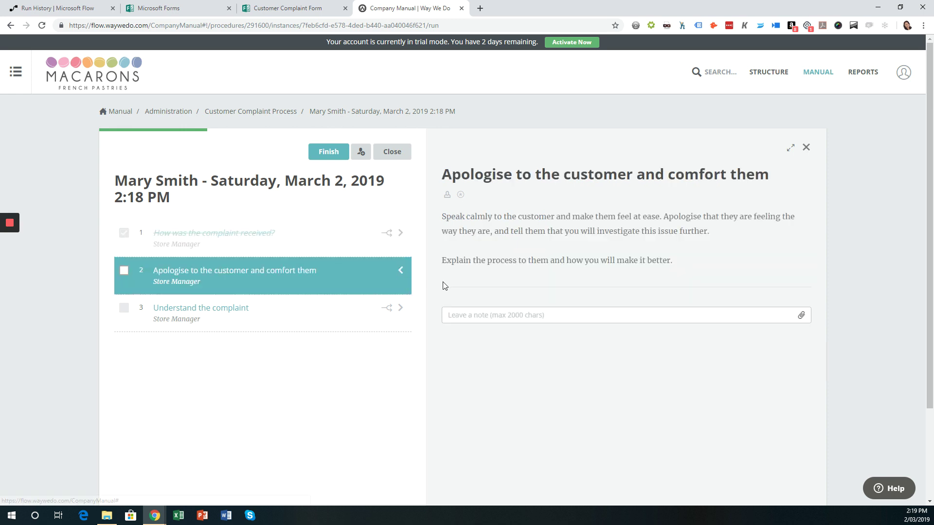
pyautogui.click(482, 315)
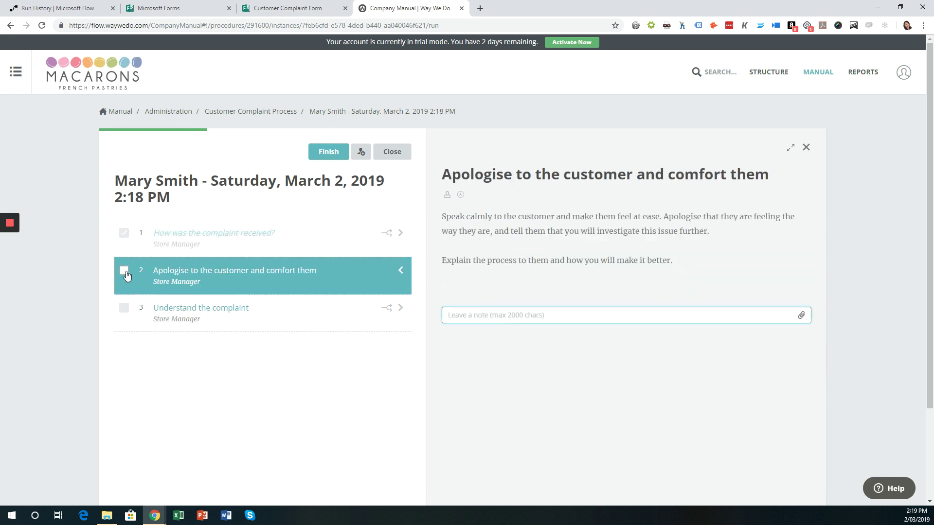
pyautogui.click(125, 273)
pyautogui.click(463, 316)
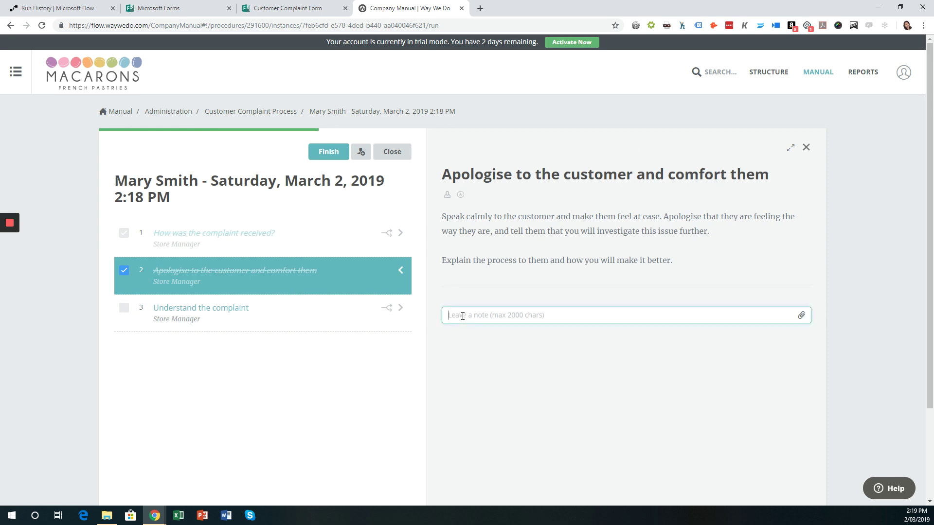
pyautogui.write('jajsd;lk')
pyautogui.press('Return')
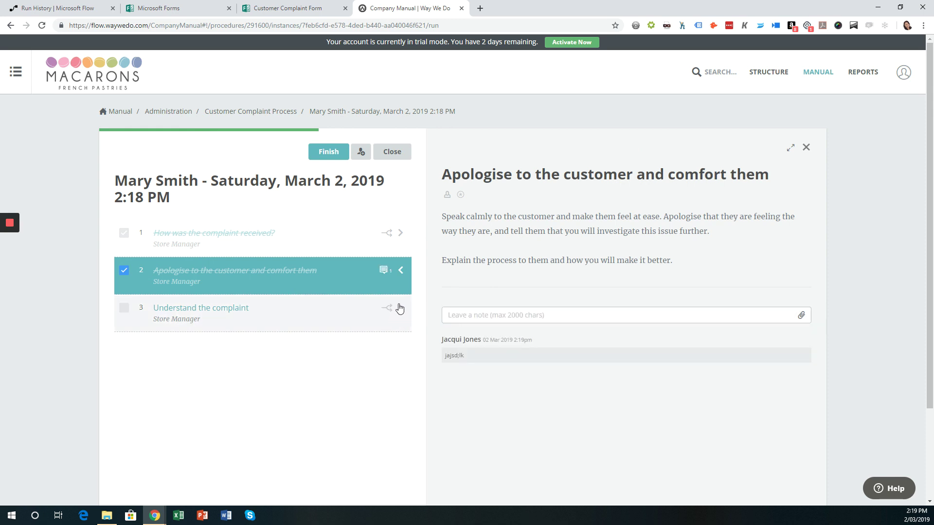
# Choose Poor quality as the complaint reason, then close the run and return to the process's checklist steps
pyautogui.click(399, 308)
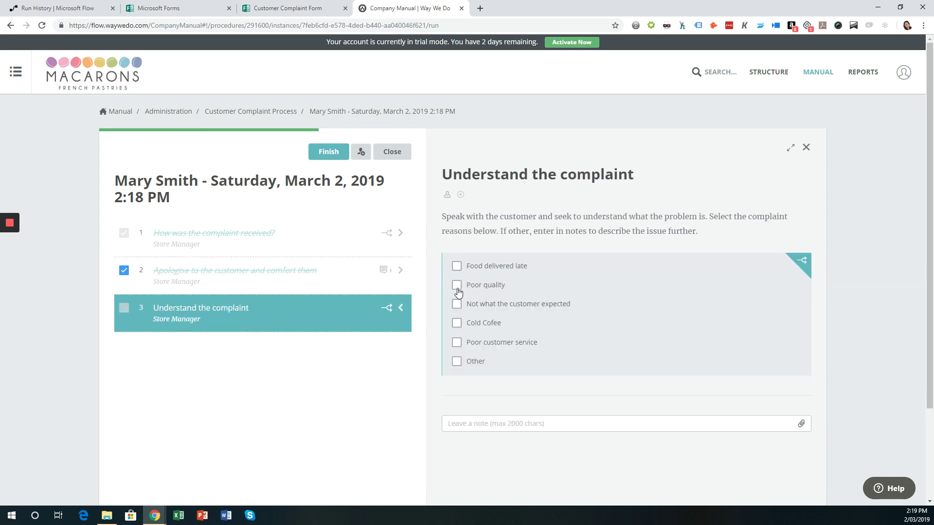
pyautogui.click(456, 287)
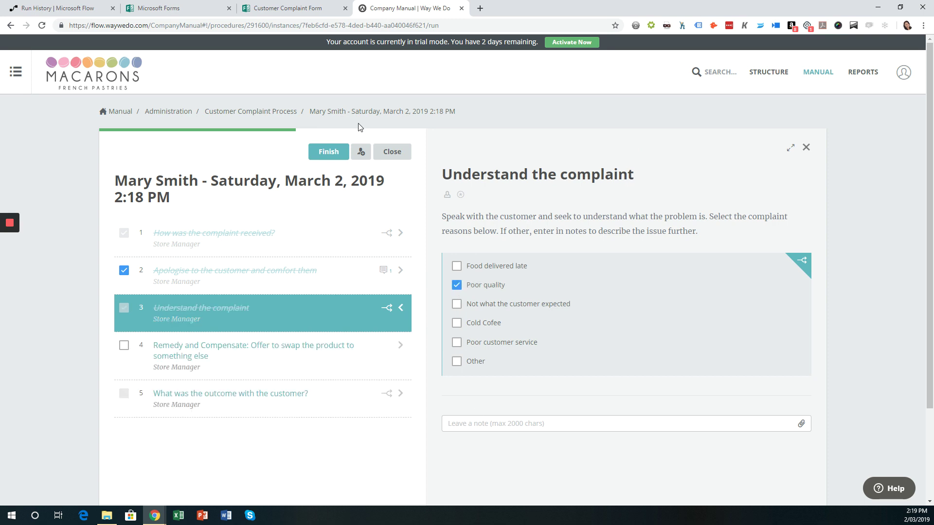
pyautogui.click(392, 152)
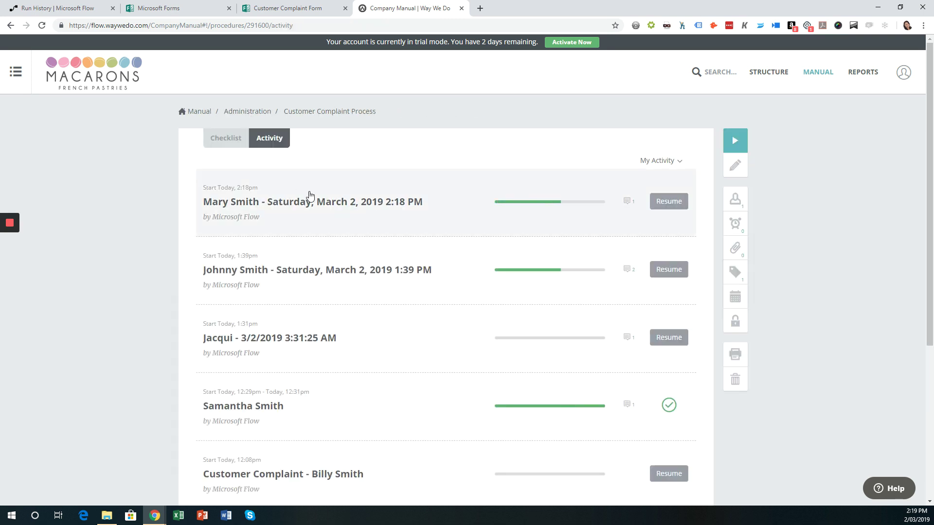
pyautogui.click(227, 141)
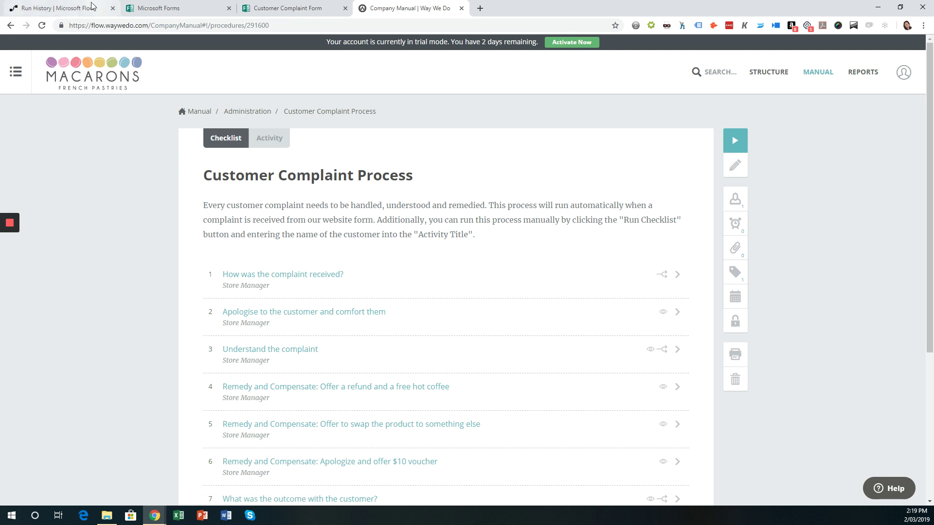
# Back in the Flow run history, expand and collapse Create Checklist Instance to check the title it was given
pyautogui.click(93, 7)
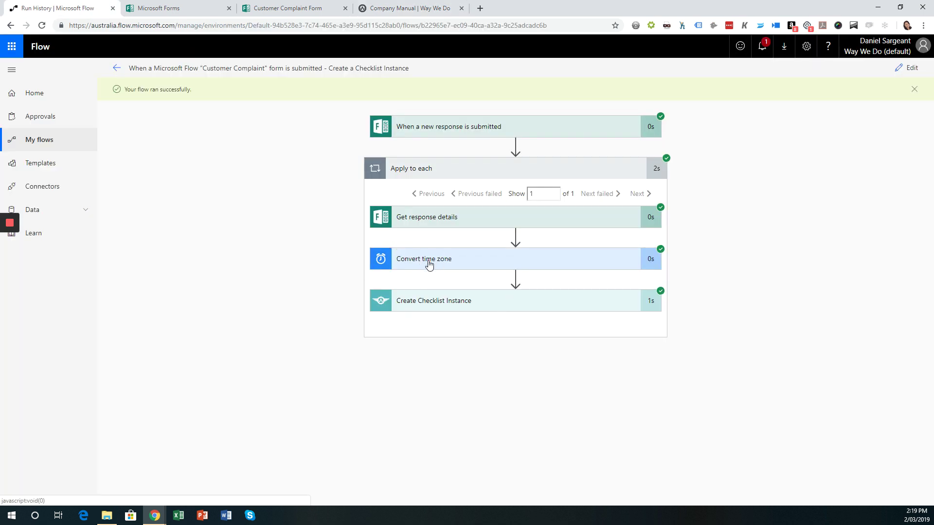
pyautogui.click(456, 302)
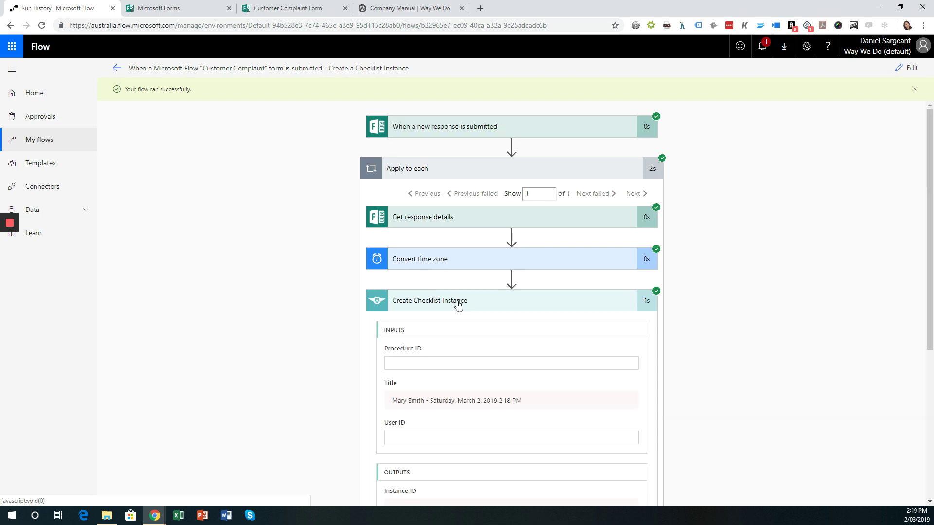
pyautogui.click(425, 306)
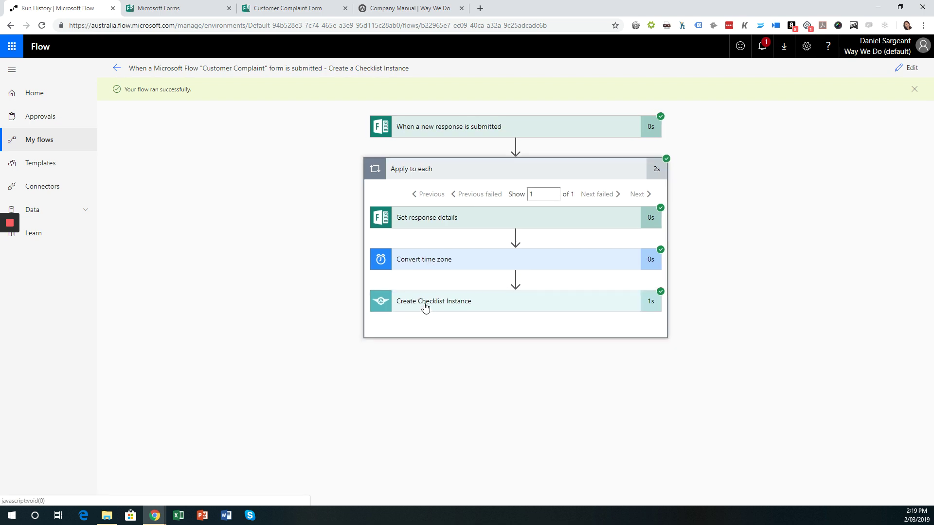